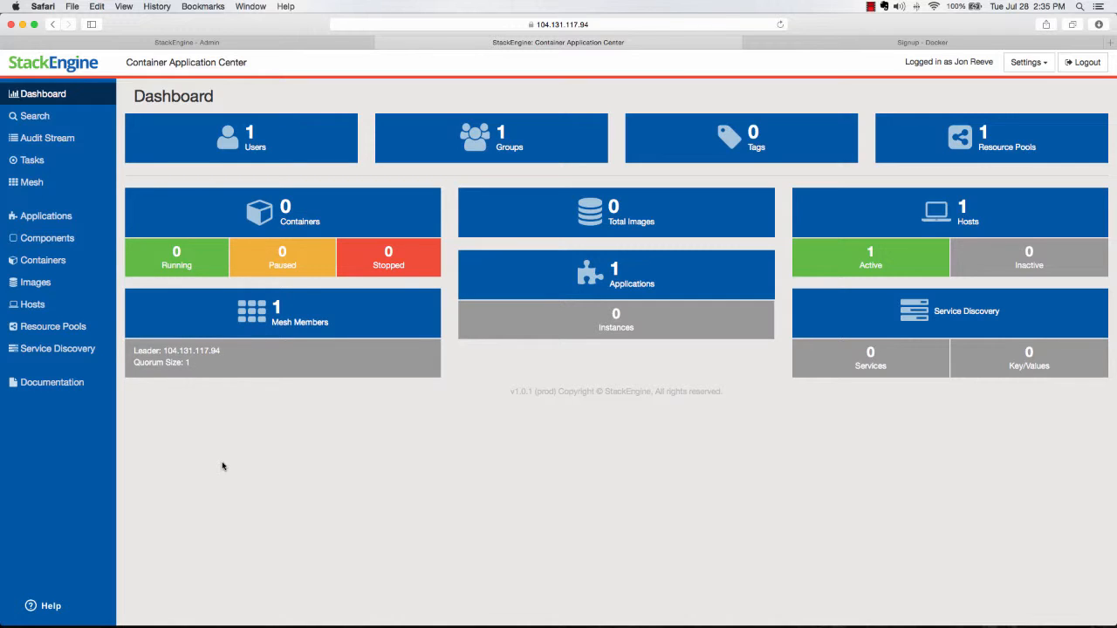
- Review the available Docker components and the configured image registries in StackEngine
{"action": "left_click", "coordinate": [38, 241]}
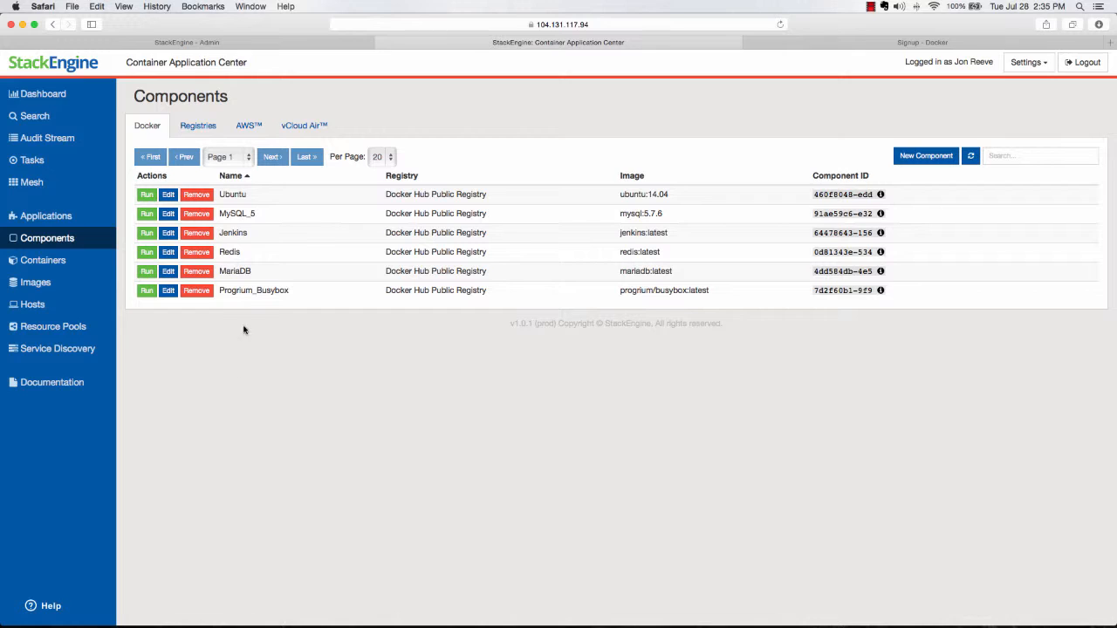
{"action": "left_click", "coordinate": [211, 128]}
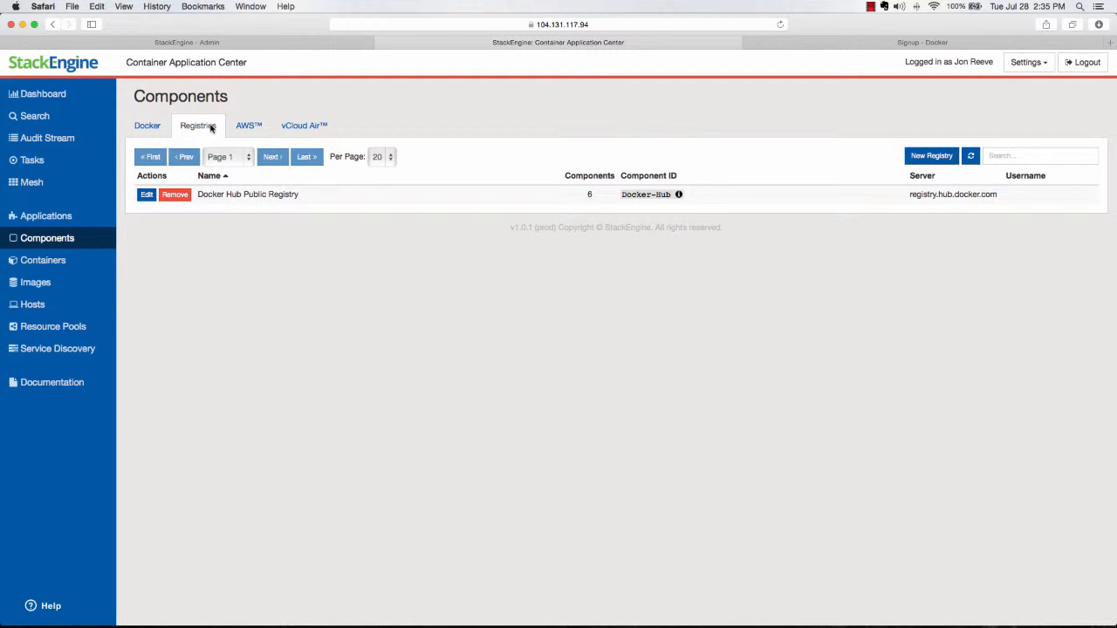
{"action": "left_click", "coordinate": [140, 124]}
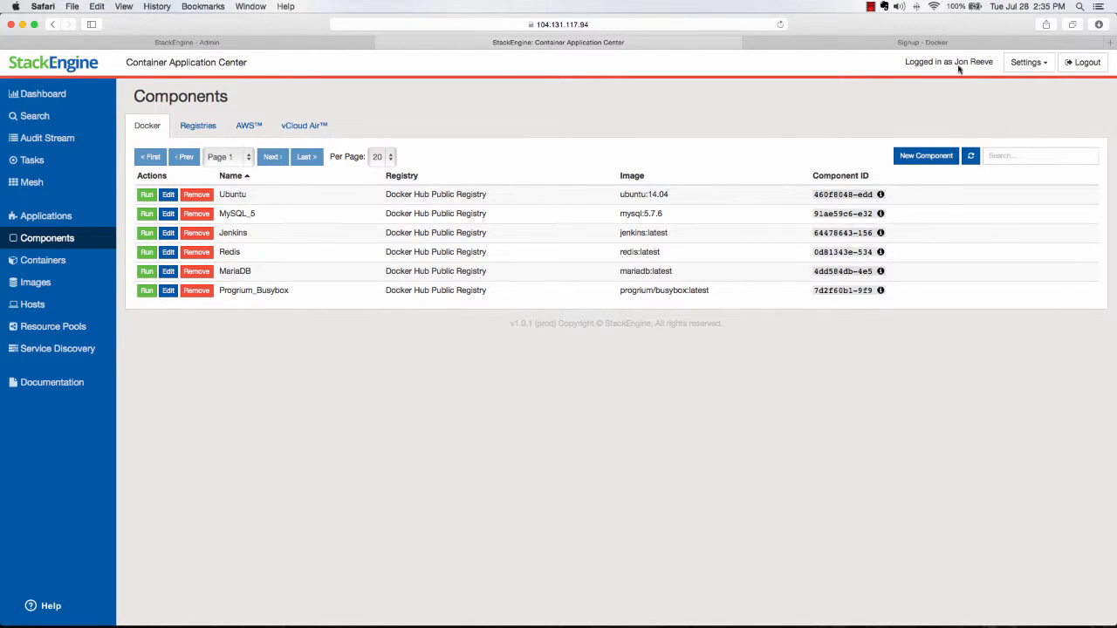
- Switch to Docker Hub, search for datadog, open the datadog/docker-dd-agent repository and highlight its Quick Start run command
{"action": "left_click", "coordinate": [911, 43]}
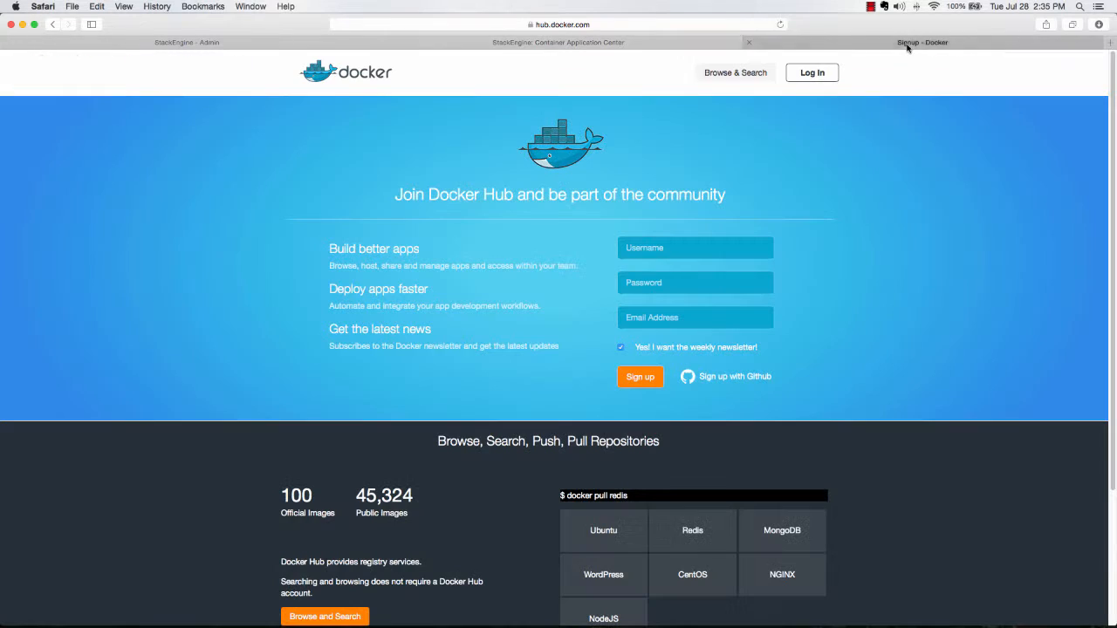
{"action": "left_click", "coordinate": [729, 77]}
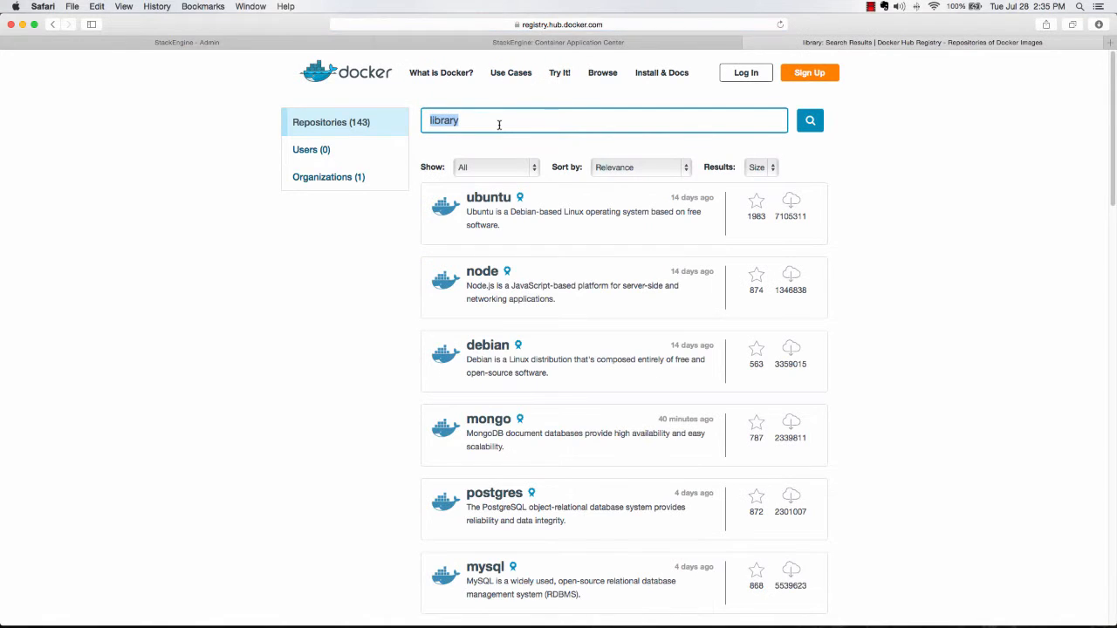
{"action": "double_click", "coordinate": [498, 121]}
{"action": "type", "text": "datadog"}
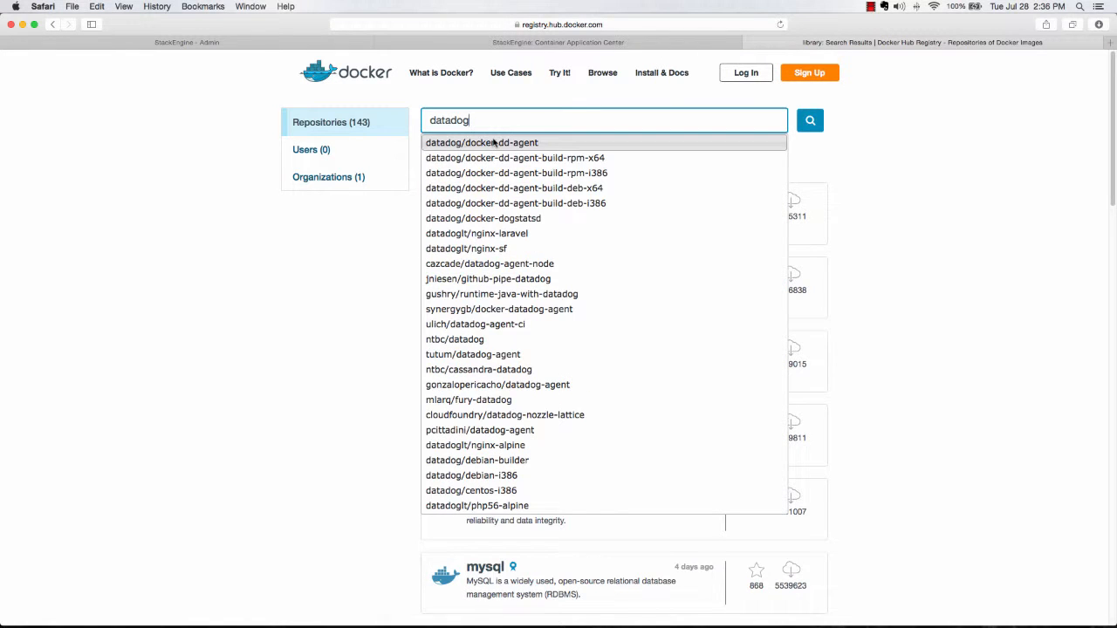
{"action": "left_click", "coordinate": [493, 142]}
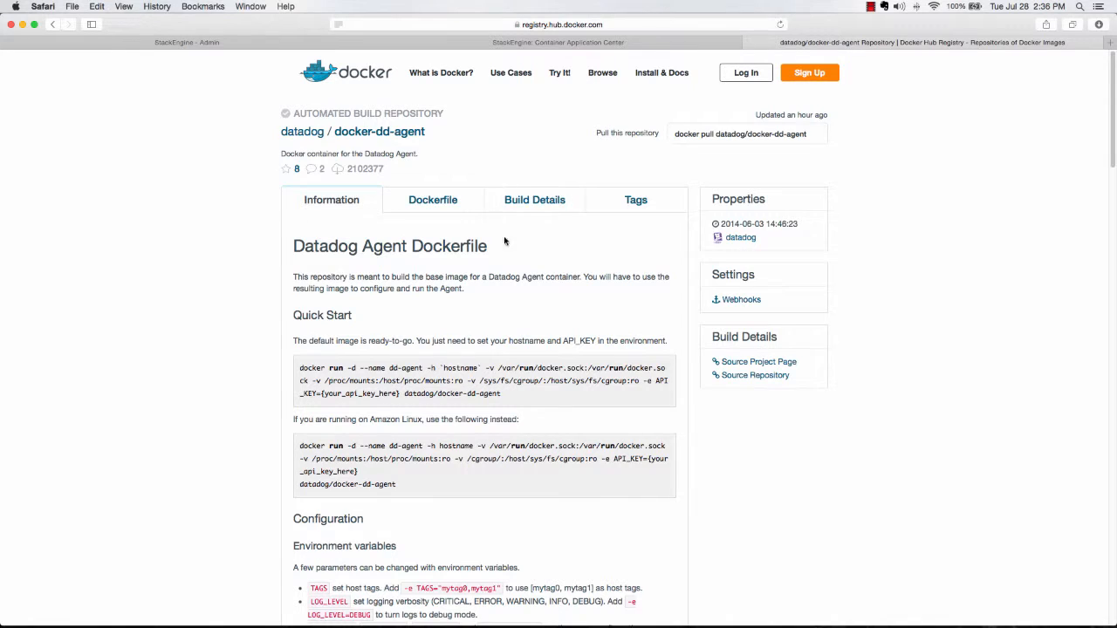
{"action": "left_click_drag", "start_coordinate": [516, 397], "coordinate": [294, 367]}
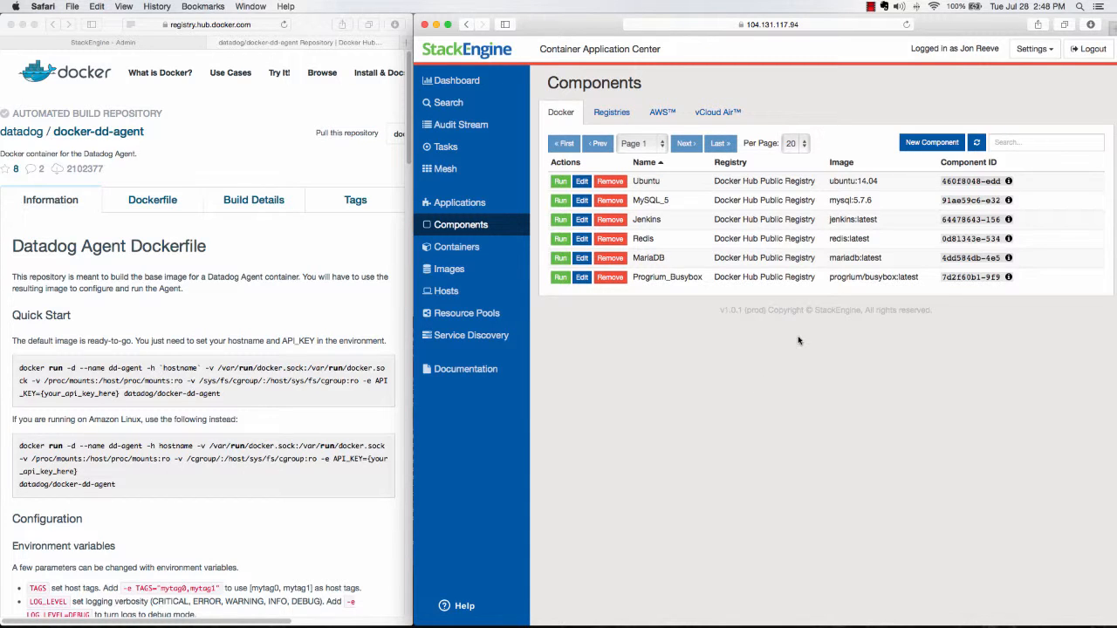
- Start a new Docker component in StackEngine and name it datadog
{"action": "left_click", "coordinate": [917, 144]}
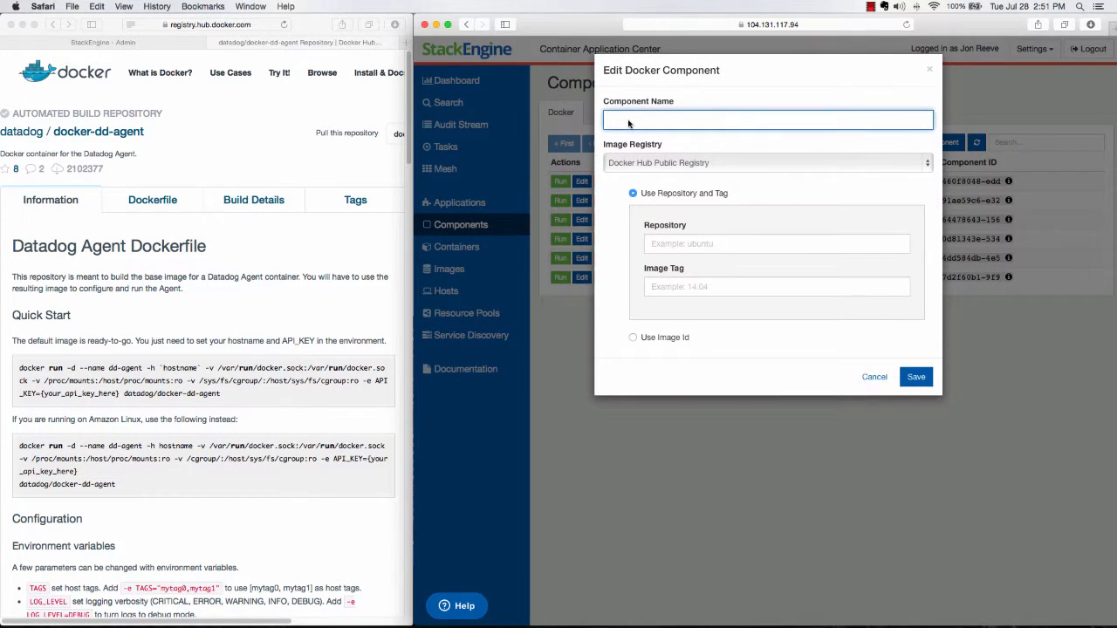
{"action": "type", "text": "datadog"}
- Copy the repository name from the Docker Hub page into the component's repository, without spaces, as datadog/docker-dd-agent
{"action": "left_click", "coordinate": [148, 132]}
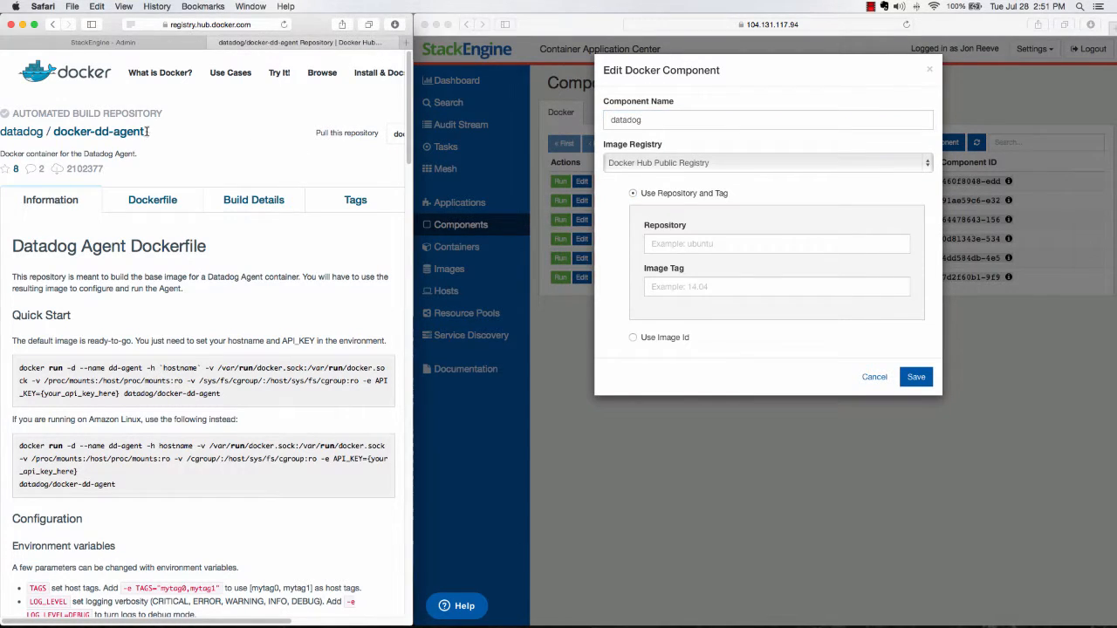
{"action": "mouse_move", "coordinate": [145, 132]}
{"action": "left_mouse_down"}
{"action": "mouse_move", "coordinate": [132, 132]}
{"action": "mouse_move", "coordinate": [144, 132]}
{"action": "left_mouse_up"}
{"action": "triple_click", "coordinate": [145, 131]}
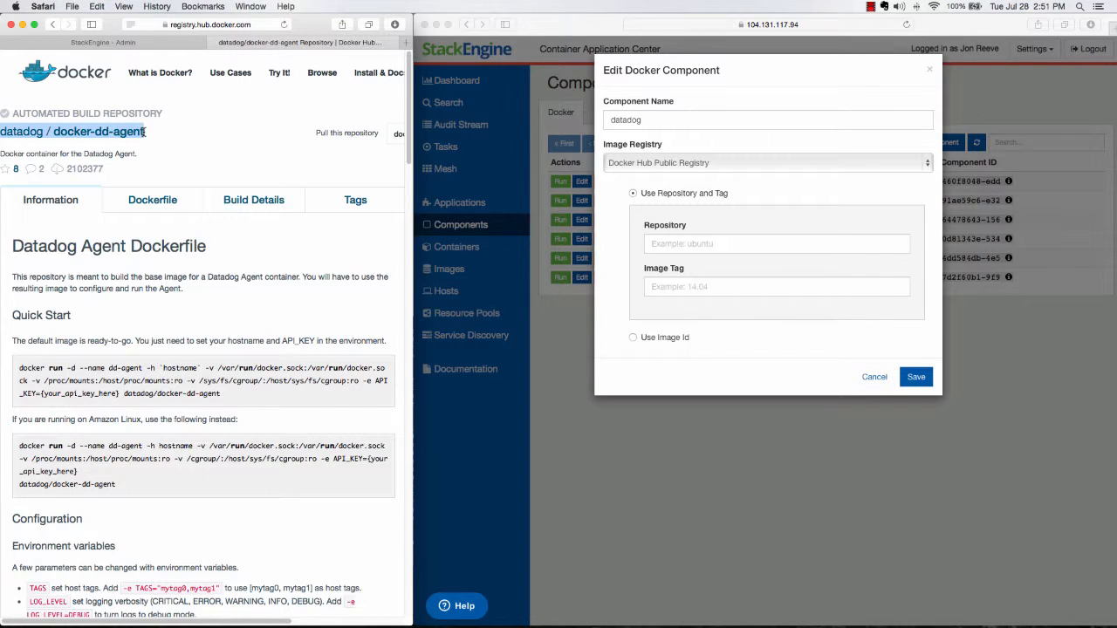
{"action": "key", "text": "super+c"}
{"action": "left_click", "coordinate": [671, 244]}
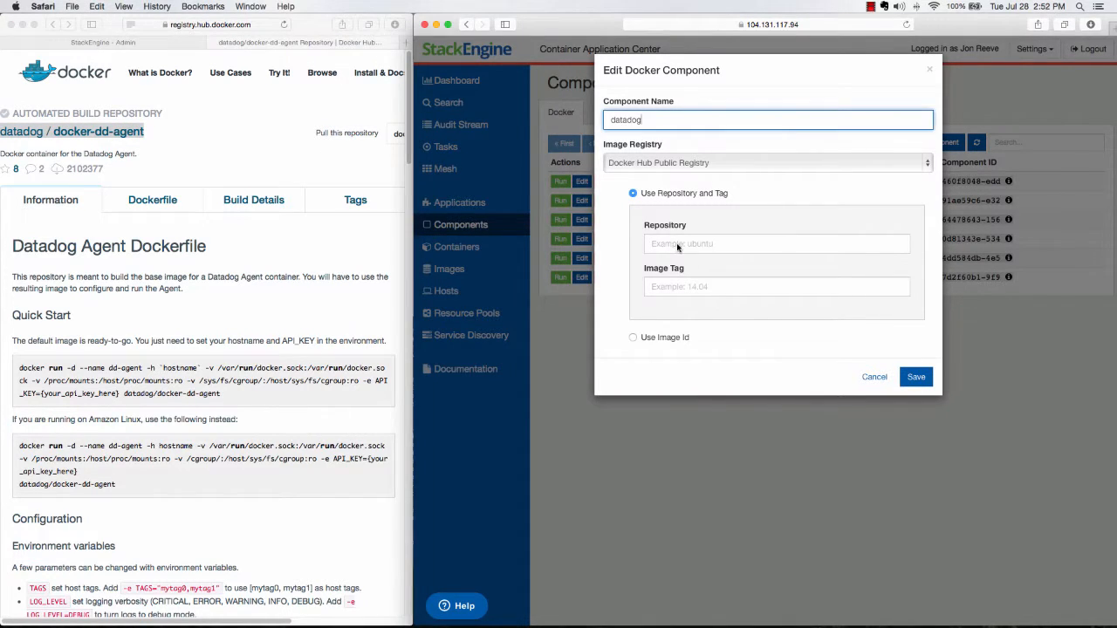
{"action": "left_click", "coordinate": [673, 244]}
{"action": "key", "text": "super+v"}
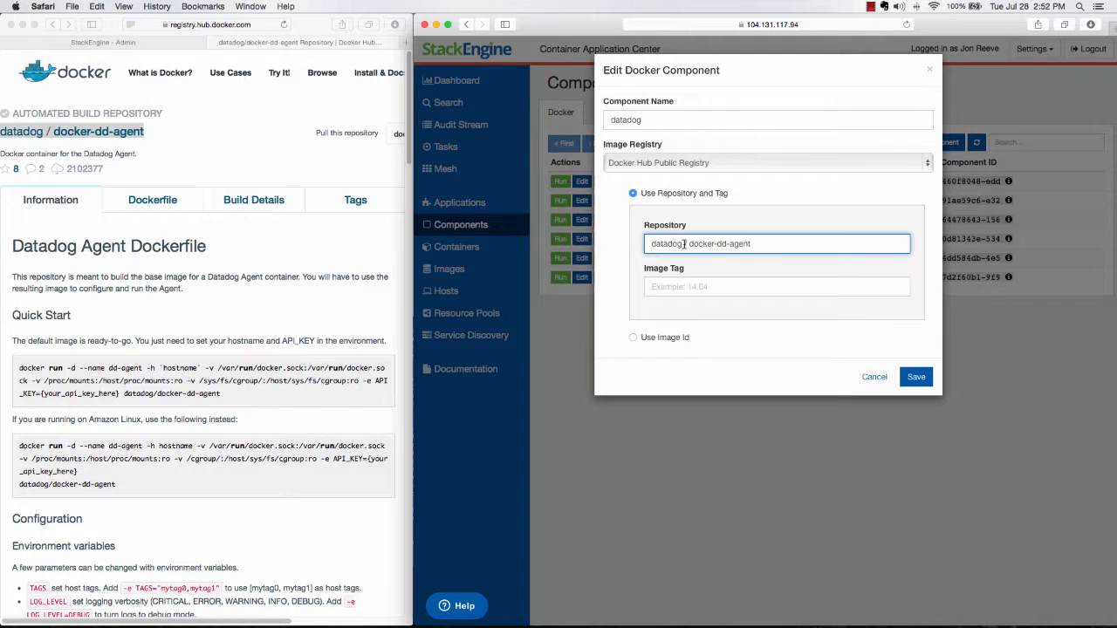
{"action": "key", "text": "BackSpace"}
{"action": "key", "text": "BackSpace"}
- Set the image tag to latest, check it against the repository's tags on Docker Hub, and save the component
{"action": "left_click", "coordinate": [675, 285]}
{"action": "type", "text": "lat"}
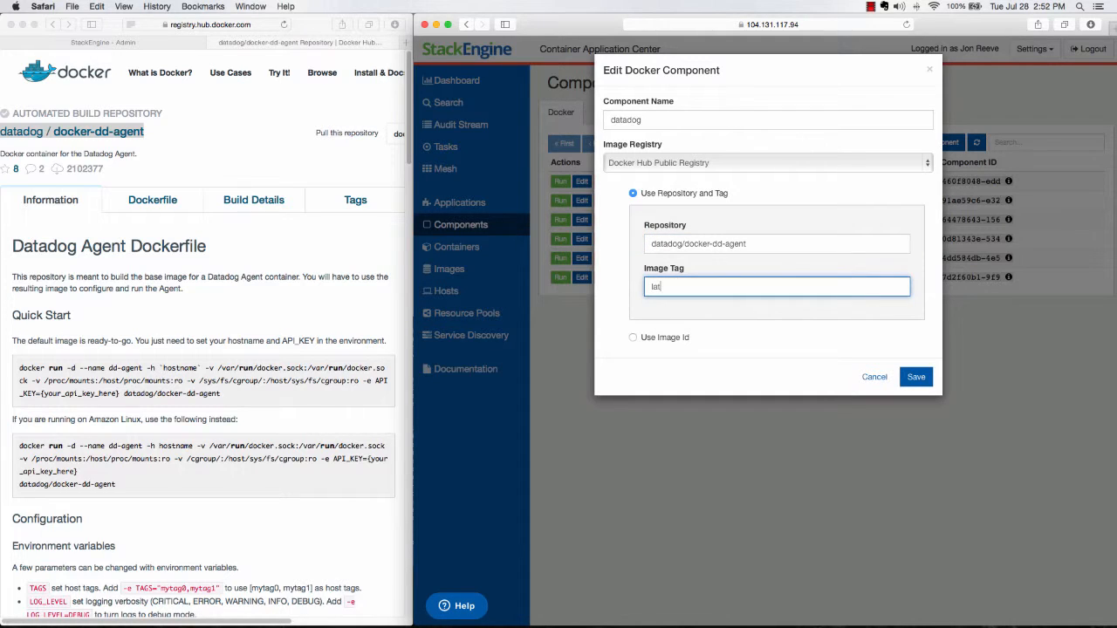
{"action": "type", "text": "est"}
{"action": "left_click", "coordinate": [356, 201]}
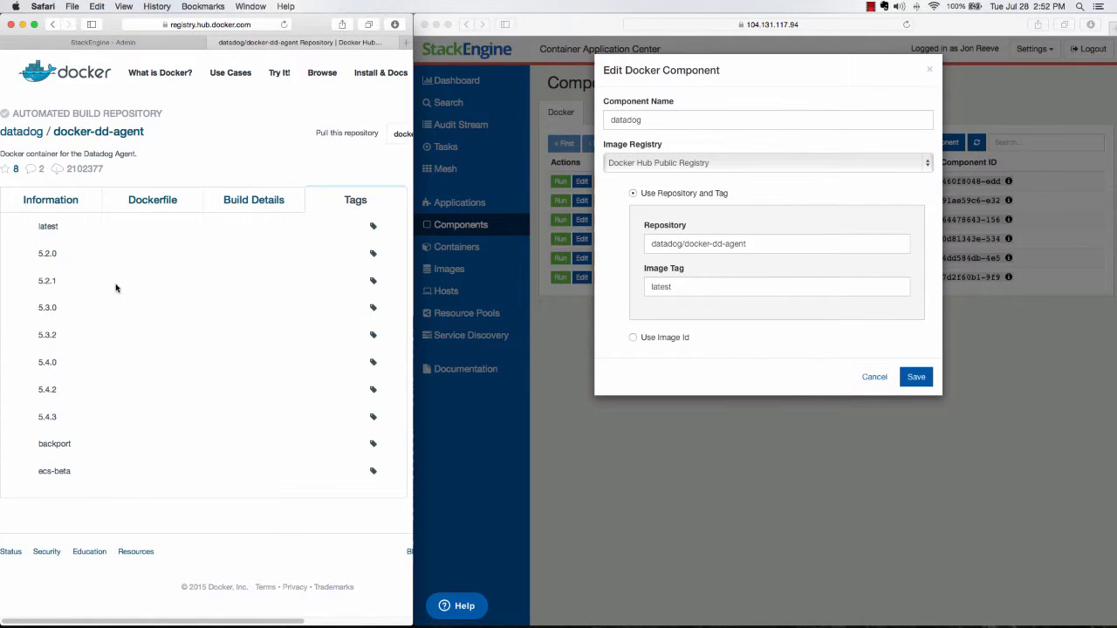
{"action": "left_click", "coordinate": [50, 202]}
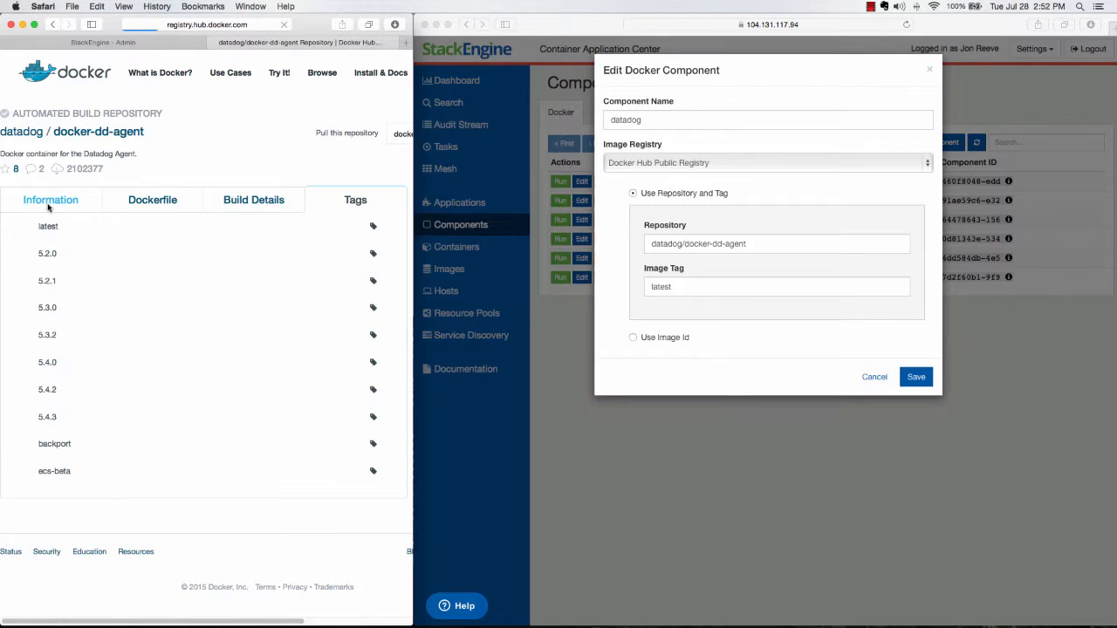
{"action": "left_click", "coordinate": [918, 380]}
{"action": "left_click", "coordinate": [919, 380]}
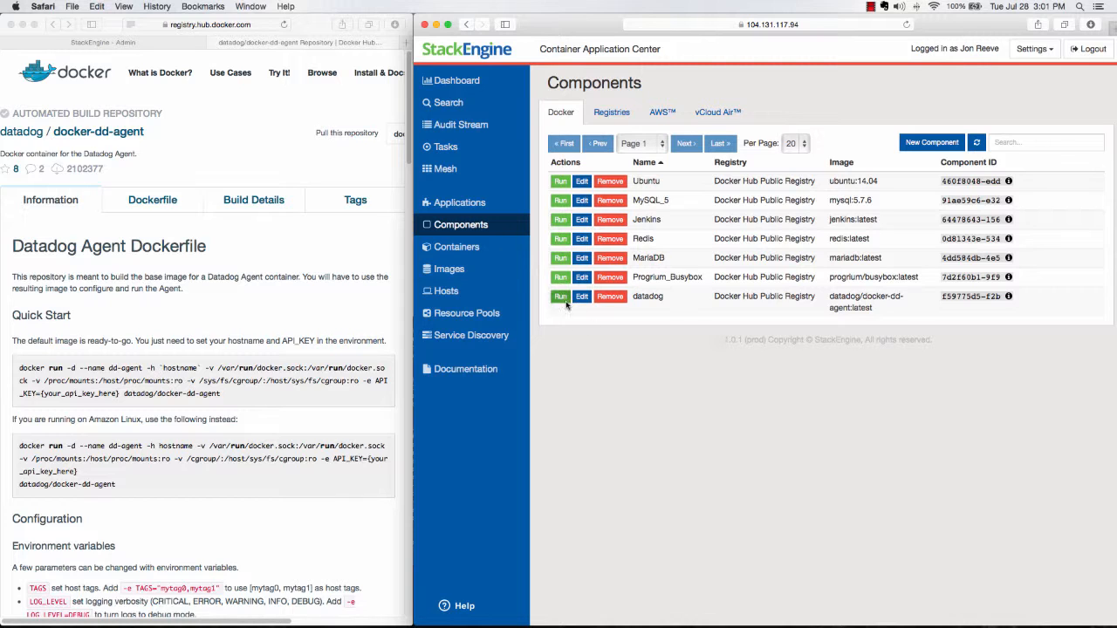
- Create a new application named datadog_app and save it
{"action": "left_click", "coordinate": [443, 205]}
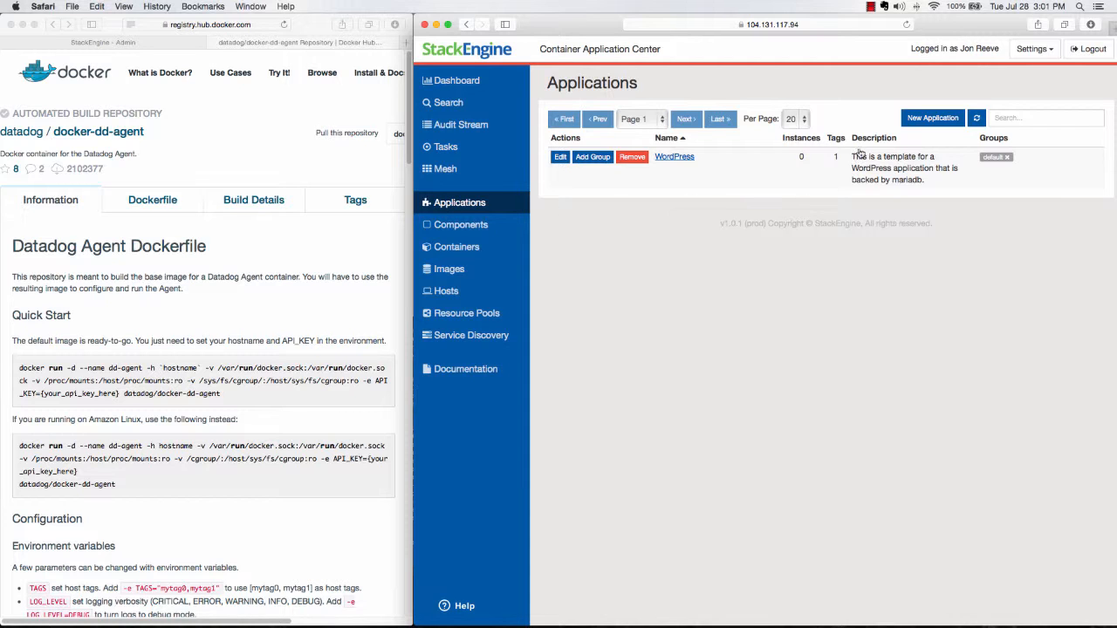
{"action": "left_click", "coordinate": [933, 119]}
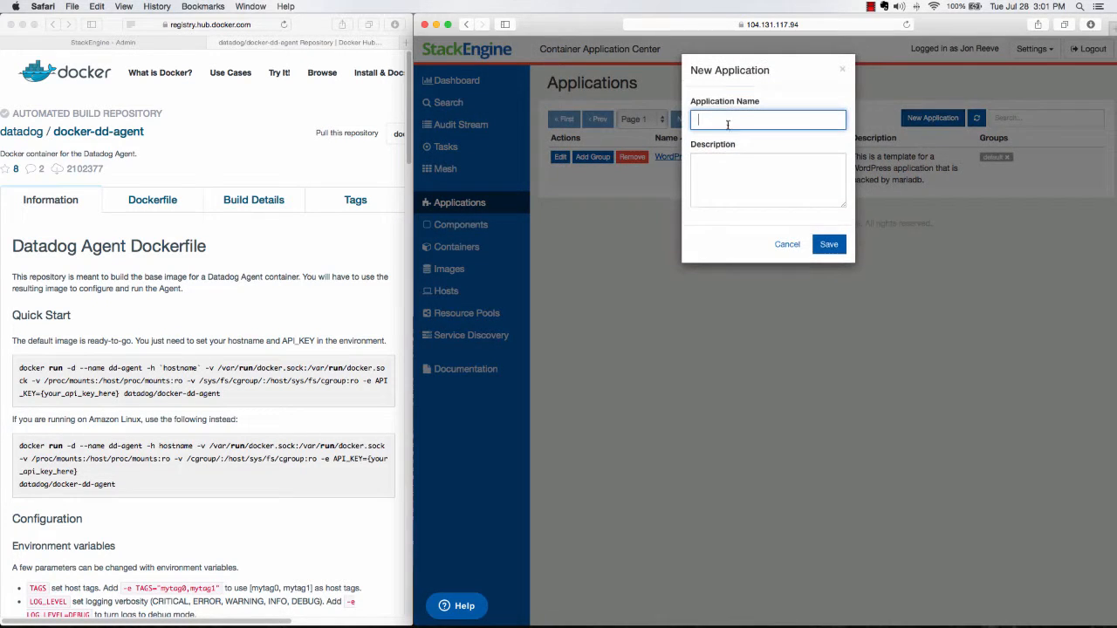
{"action": "type", "text": "data"}
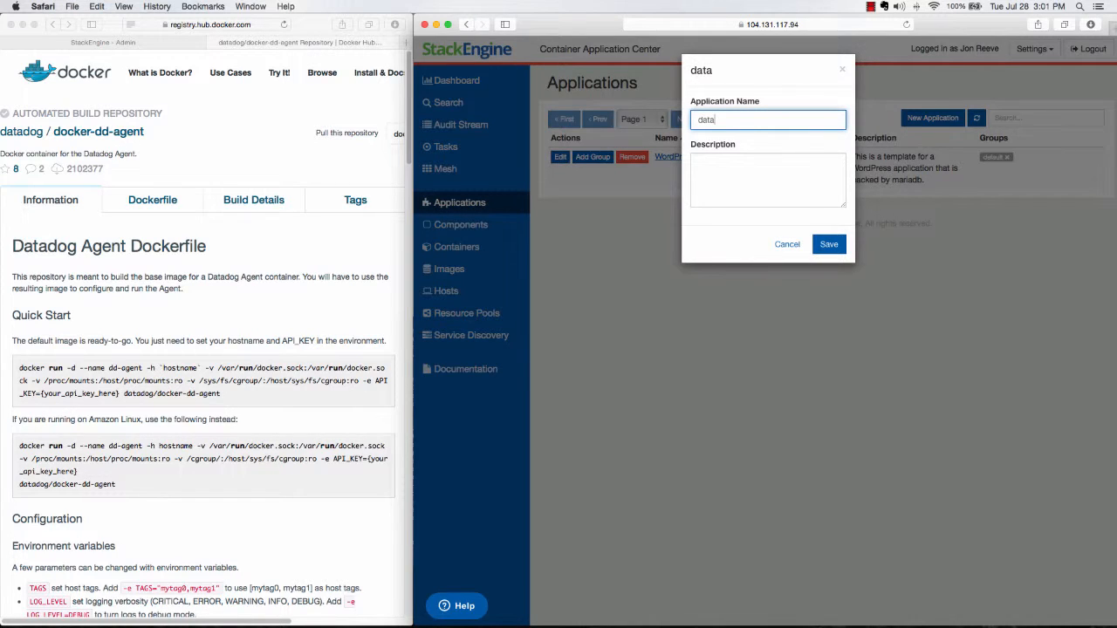
{"action": "type", "text": "dog_app"}
{"action": "left_click", "coordinate": [827, 248]}
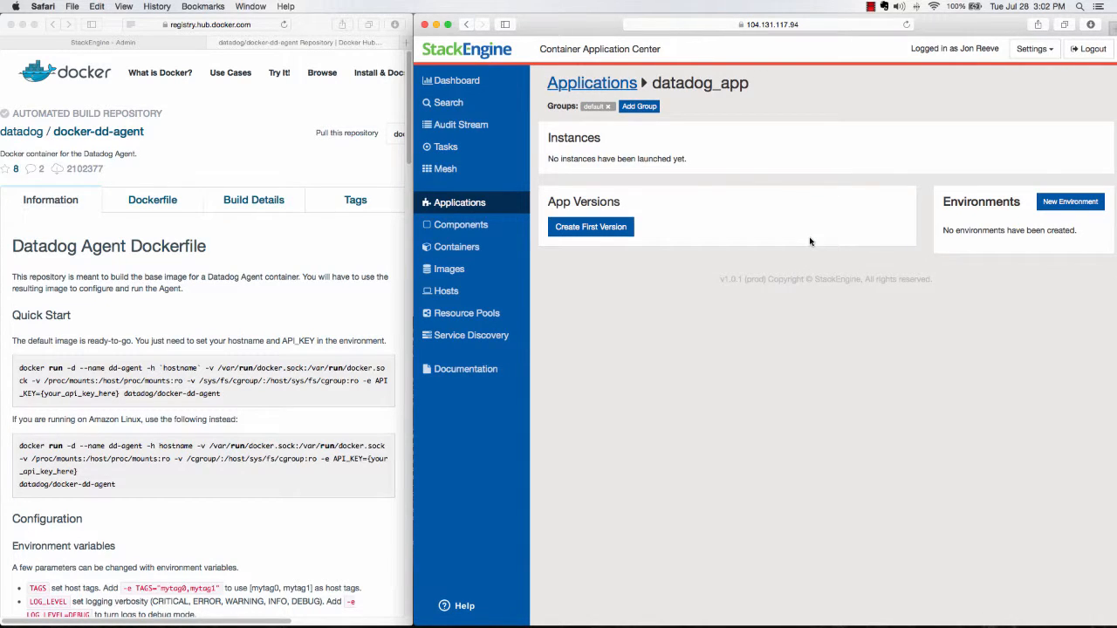
- Create the first version of datadog_app and place the datadog component on the editor canvas
{"action": "left_click", "coordinate": [596, 234]}
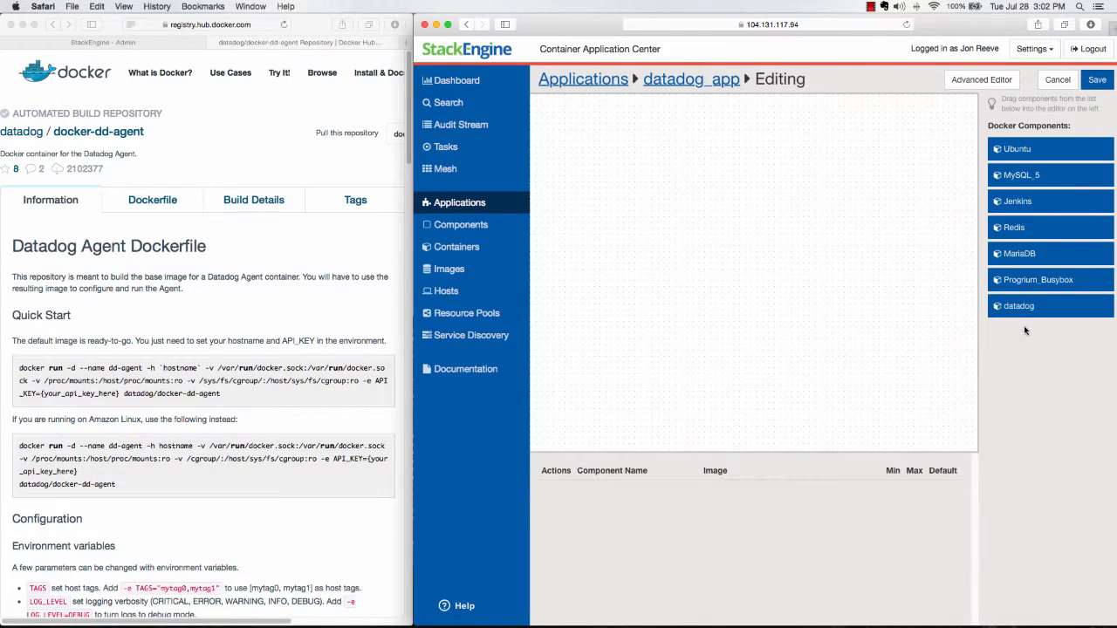
{"action": "left_click_drag", "start_coordinate": [1019, 308], "coordinate": [693, 251]}
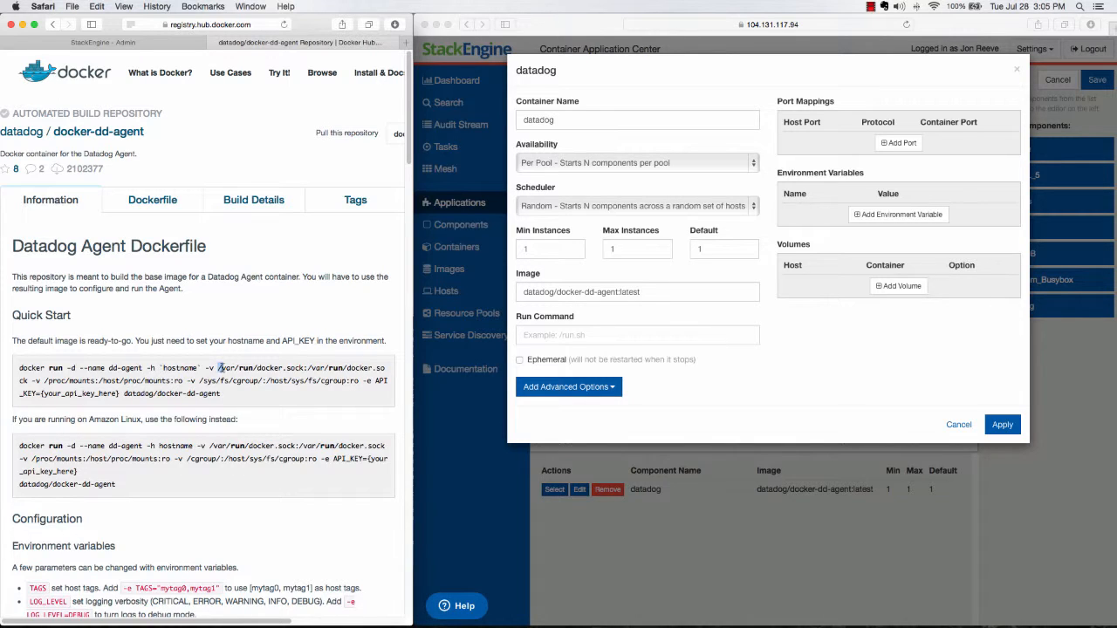
- Add a volume to the datadog container, copying /var/run/docker.sock from the Quick Start command as its host path
{"action": "left_click_drag", "start_coordinate": [217, 368], "coordinate": [375, 367]}
{"action": "left_click", "coordinate": [356, 354]}
{"action": "left_click", "coordinate": [891, 289]}
{"action": "left_click", "coordinate": [892, 289]}
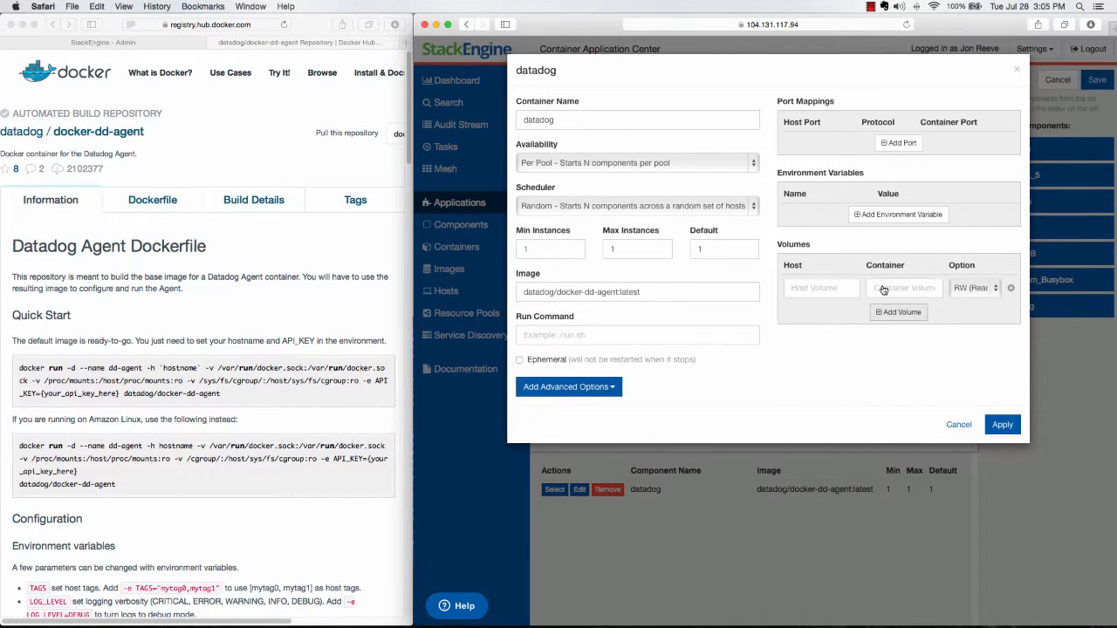
{"action": "left_click", "coordinate": [305, 372]}
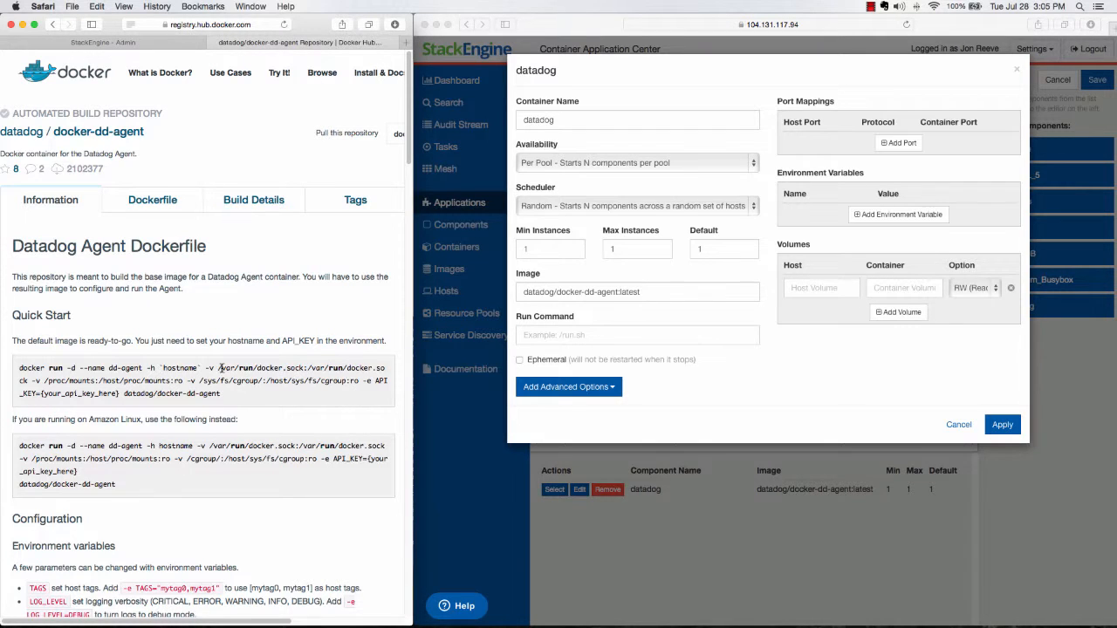
{"action": "left_click_drag", "start_coordinate": [218, 368], "coordinate": [288, 369]}
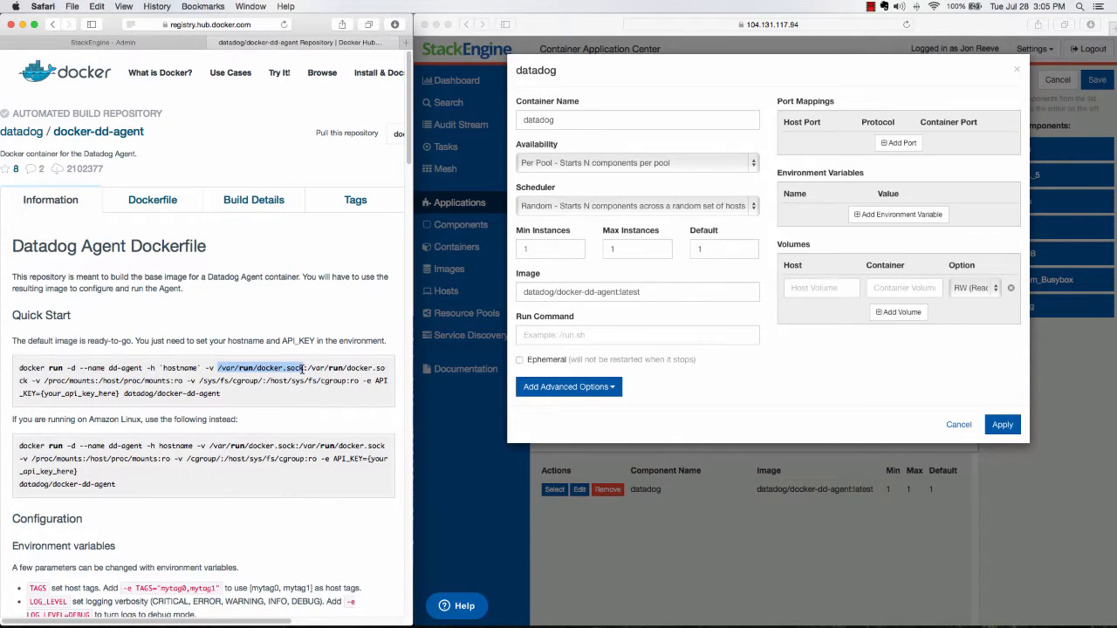
{"action": "left_click", "coordinate": [822, 289]}
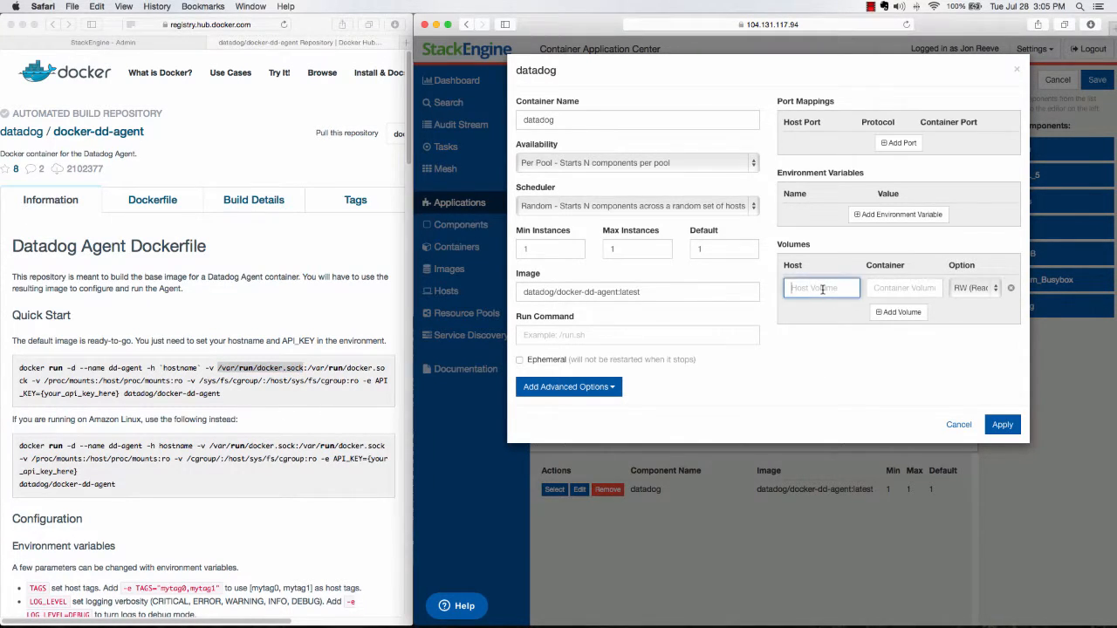
{"action": "type", "text": "/var/run/docker.sock"}
- Copy the matching container path /var/run/docker.sock from the Quick Start command into the first volume
{"action": "left_click", "coordinate": [308, 370]}
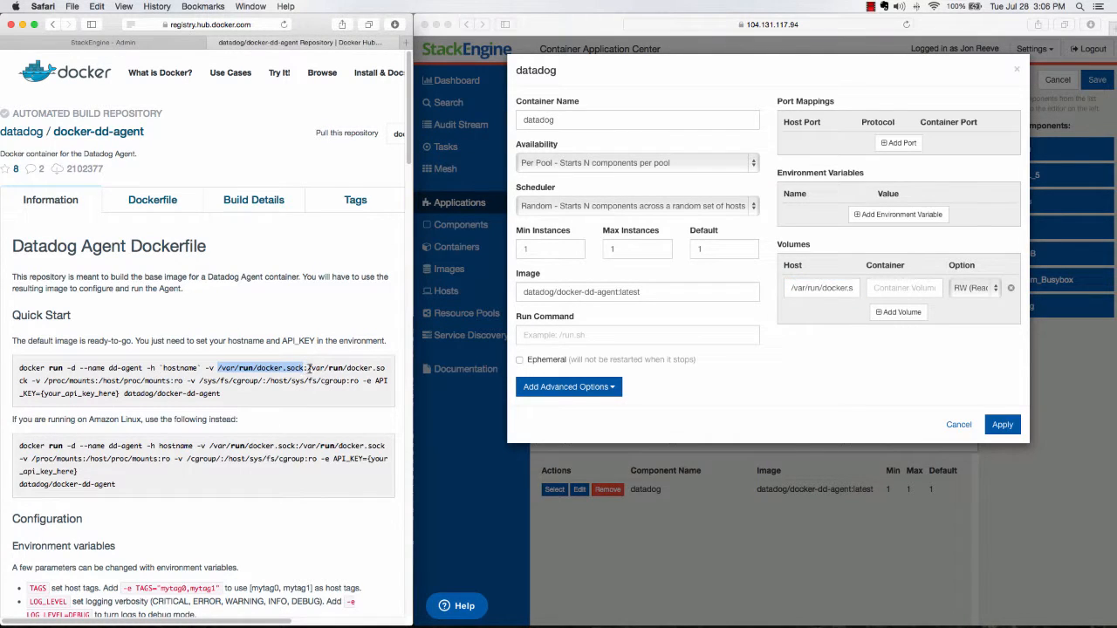
{"action": "left_click_drag", "start_coordinate": [308, 368], "coordinate": [26, 381]}
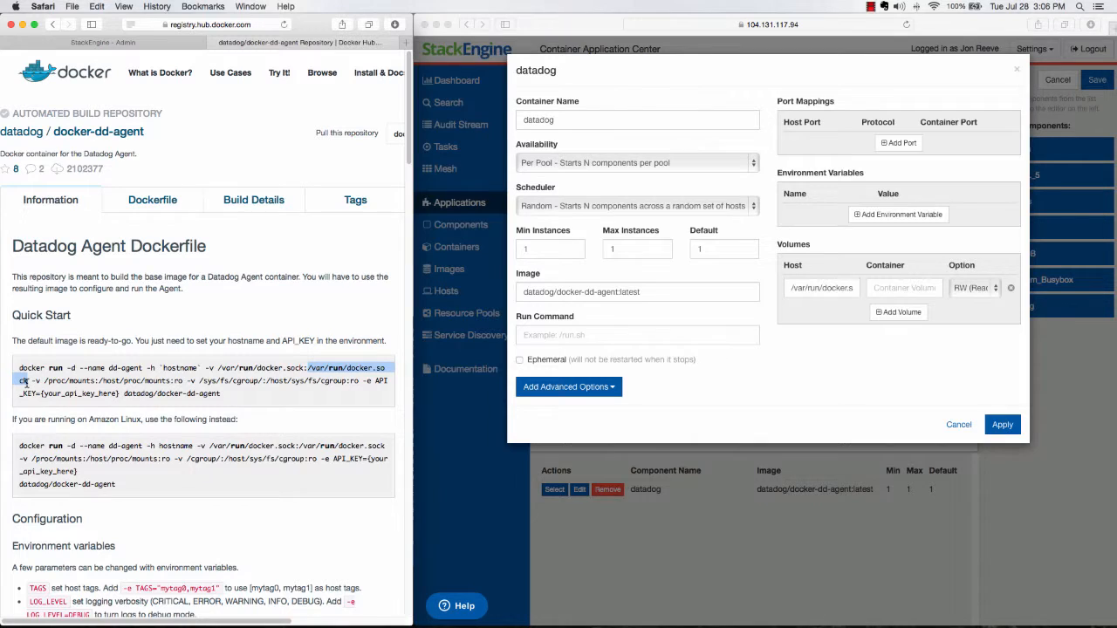
{"action": "left_click", "coordinate": [896, 288]}
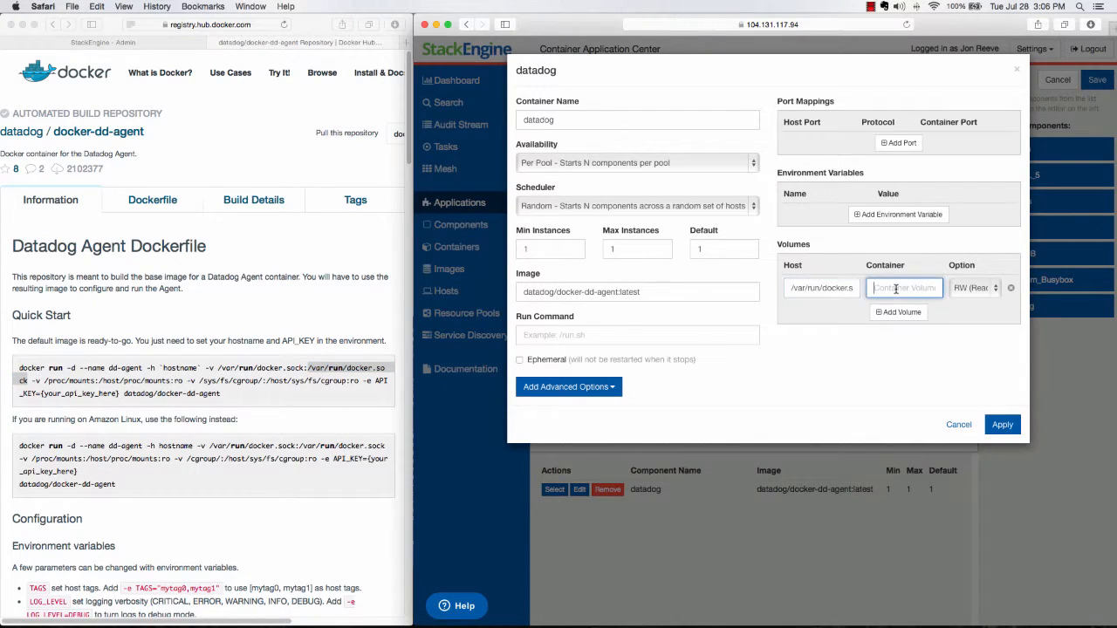
{"action": "type", "text": "/var/run/docker.sock"}
- Add a second volume to the datadog container, copying /proc/mounts from the Quick Start command as its host path
{"action": "left_click", "coordinate": [905, 349]}
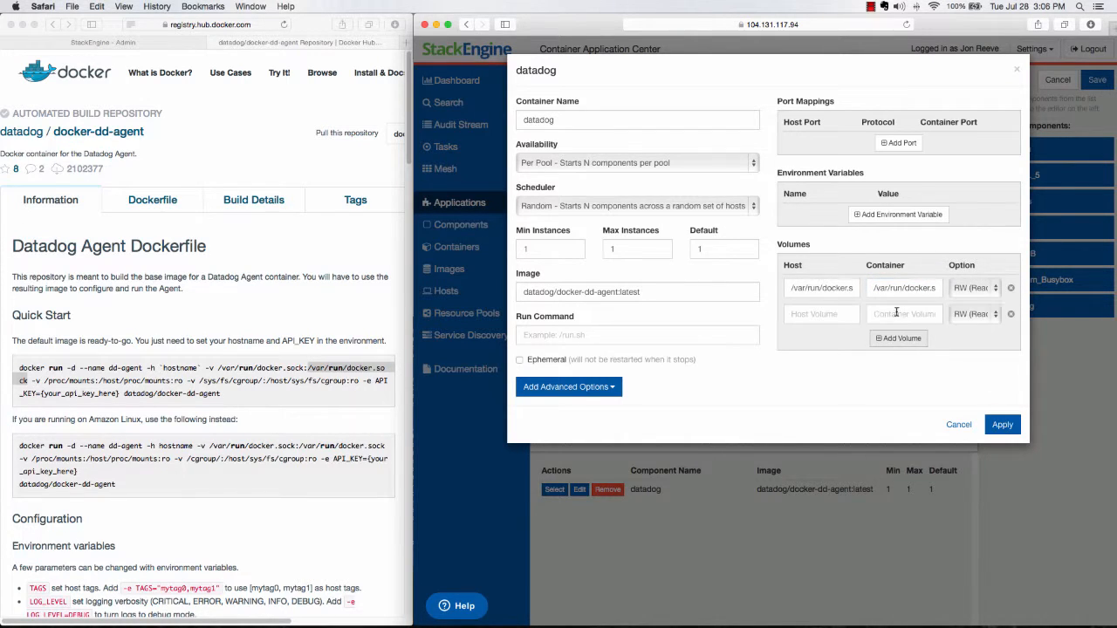
{"action": "left_click", "coordinate": [897, 313]}
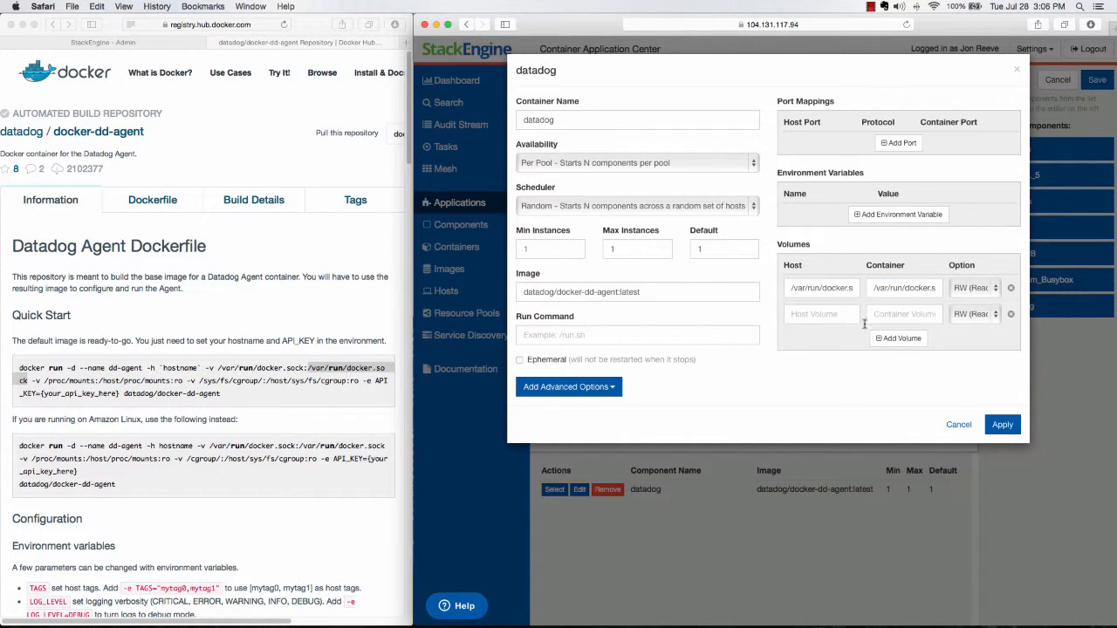
{"action": "left_click", "coordinate": [48, 381]}
{"action": "left_click", "coordinate": [43, 381]}
{"action": "left_click_drag", "start_coordinate": [44, 382], "coordinate": [95, 381]}
{"action": "key", "text": "super+c"}
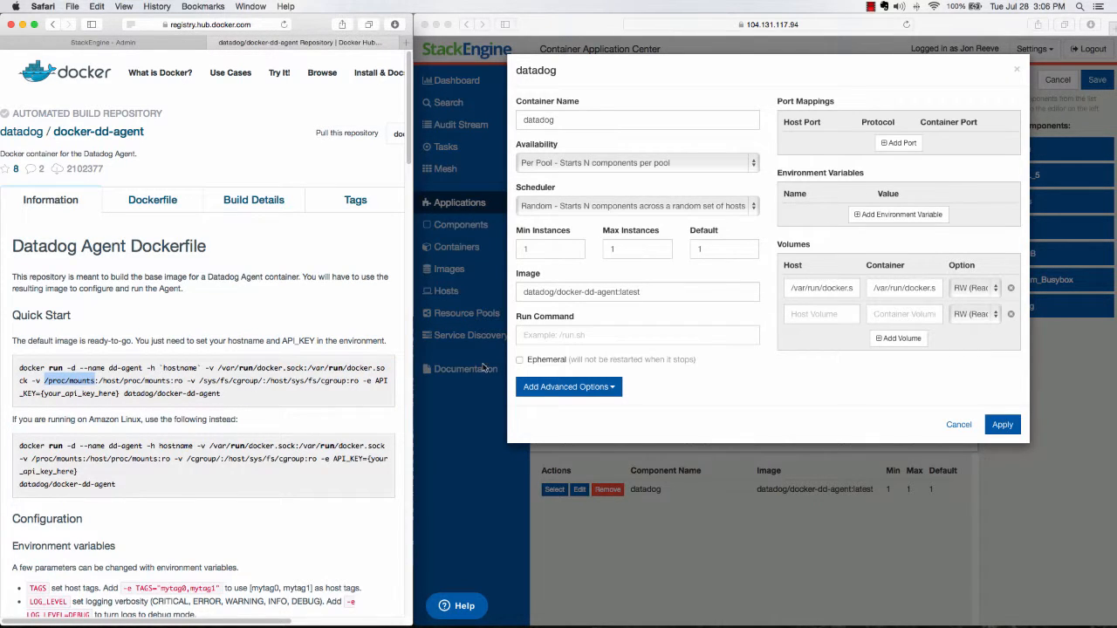
{"action": "left_click", "coordinate": [794, 316]}
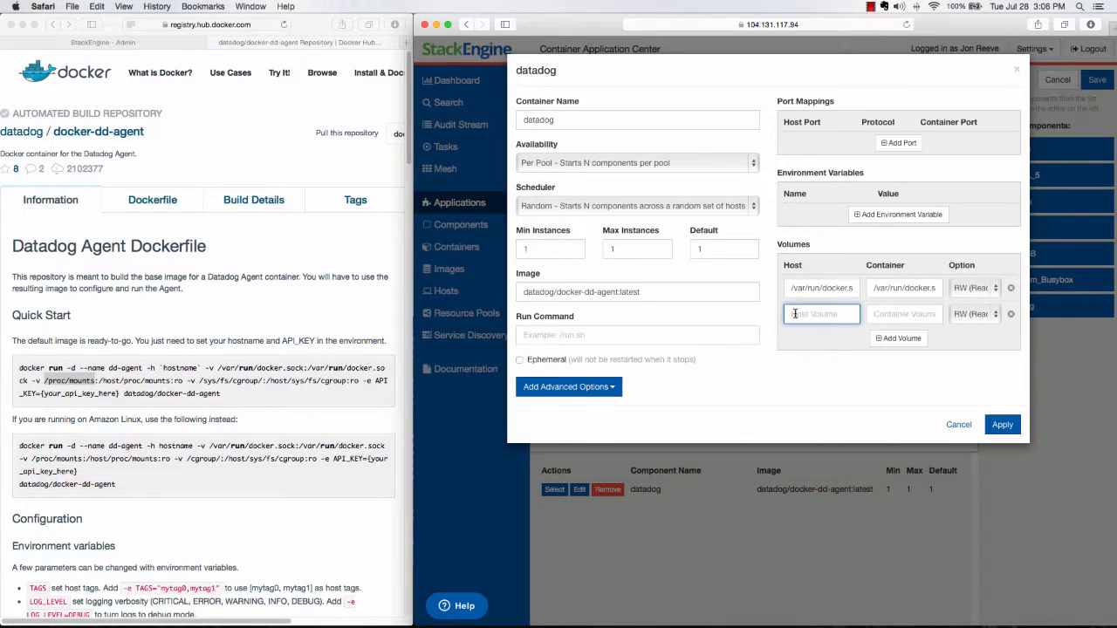
{"action": "key", "text": "super+v"}
- Copy /host/proc/mounts from the Quick Start command into the second volume's container path and set its option to RO
{"action": "left_click", "coordinate": [122, 387]}
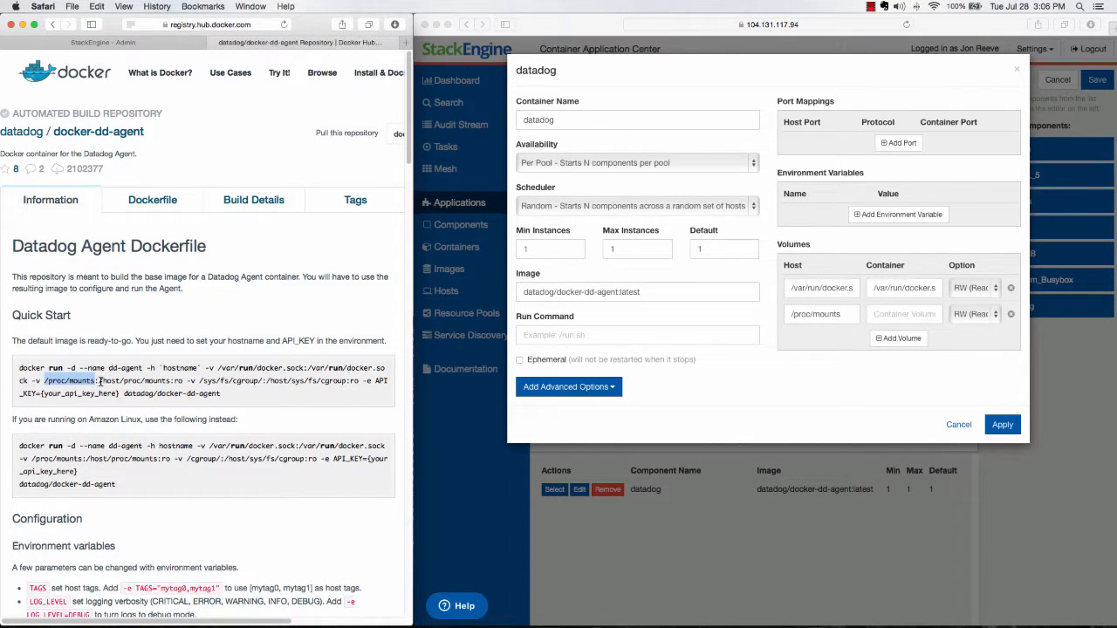
{"action": "left_click_drag", "start_coordinate": [103, 381], "coordinate": [169, 385]}
{"action": "key", "text": "super+c"}
{"action": "left_click", "coordinate": [100, 381]}
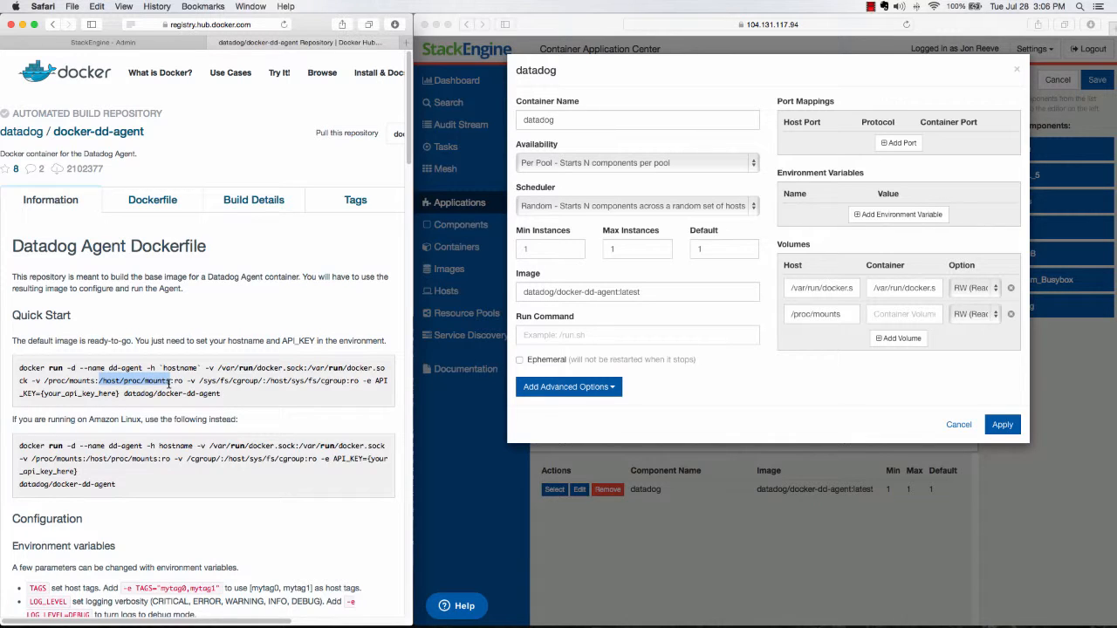
{"action": "left_click", "coordinate": [883, 314]}
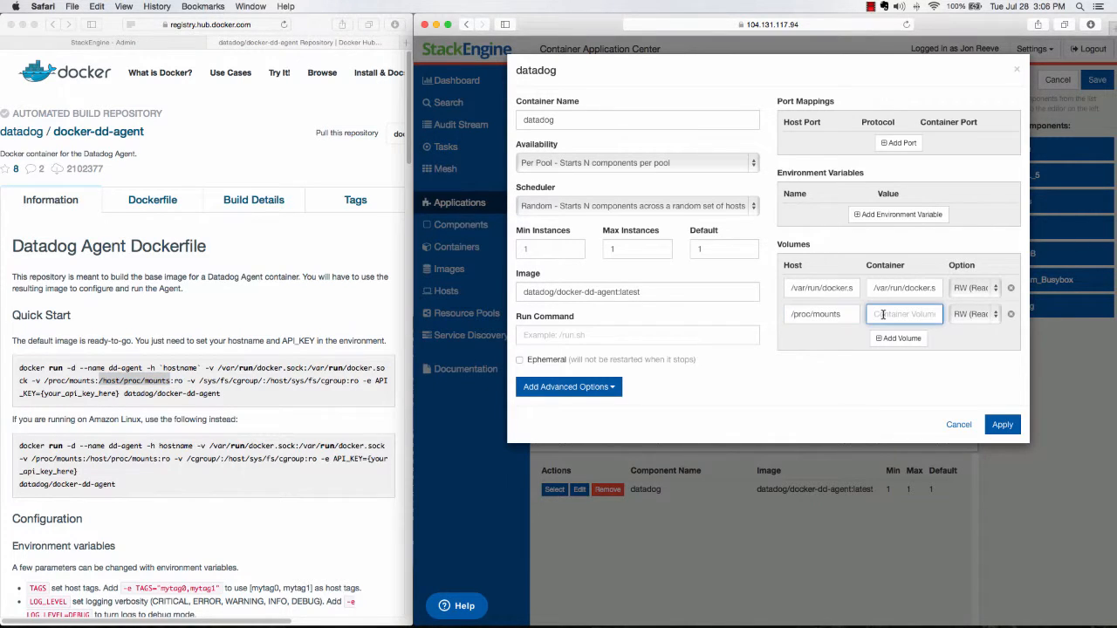
{"action": "key", "text": "super+v"}
{"action": "left_click", "coordinate": [216, 401]}
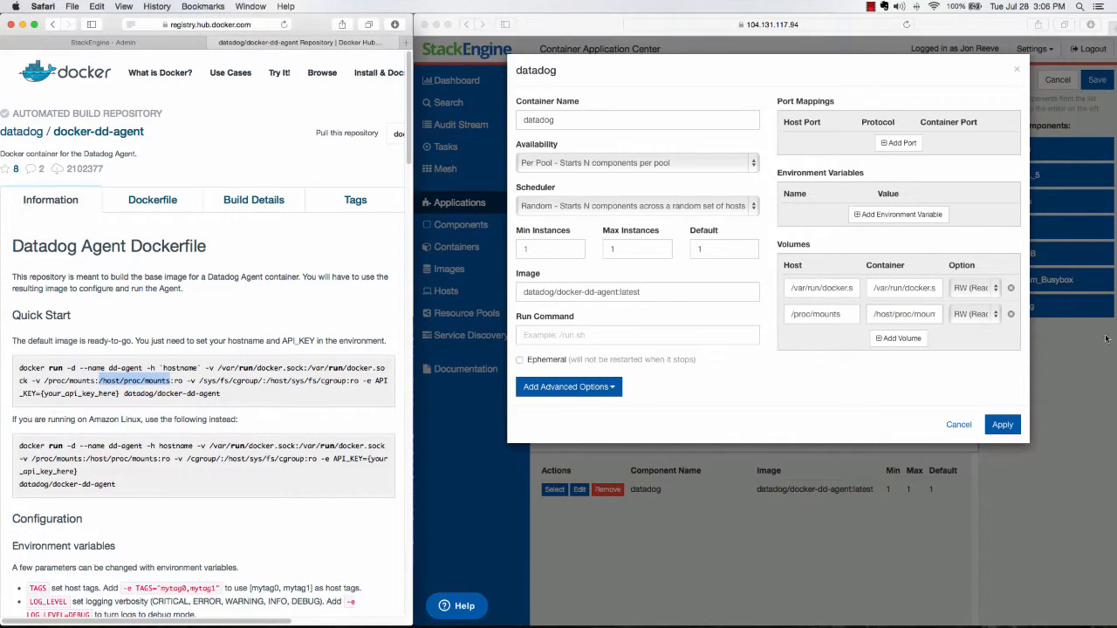
{"action": "left_click", "coordinate": [971, 315]}
{"action": "left_click", "coordinate": [971, 315]}
{"action": "left_click", "coordinate": [967, 332]}
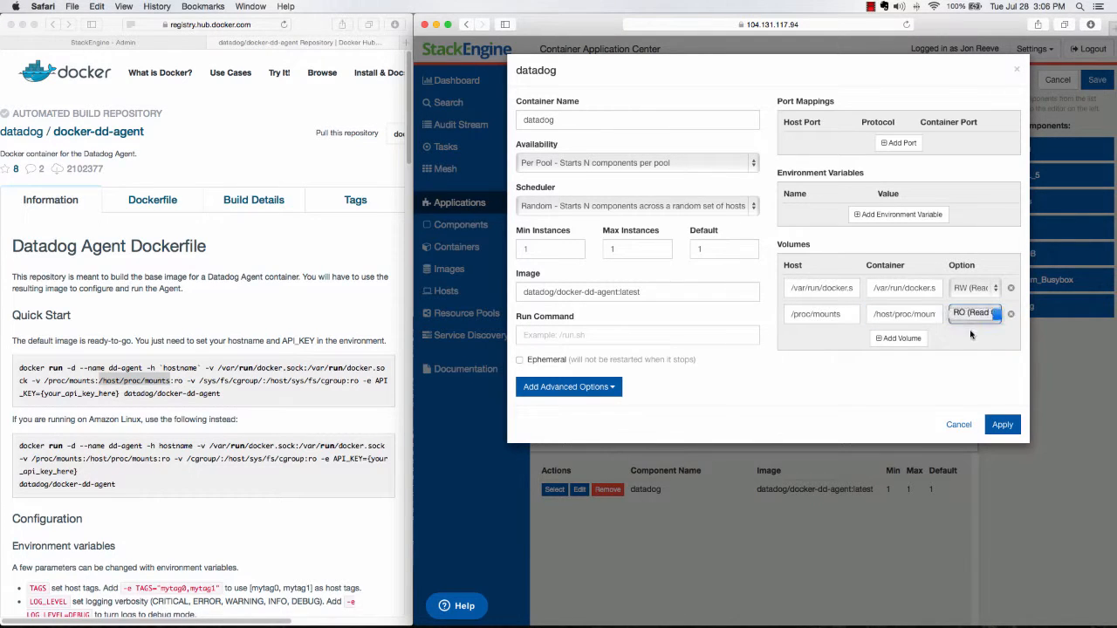
- Add a third volume, copying /sys/fs/cgroup/ from the Quick Start command as its host path
{"action": "left_click", "coordinate": [899, 341]}
{"action": "left_click", "coordinate": [259, 386]}
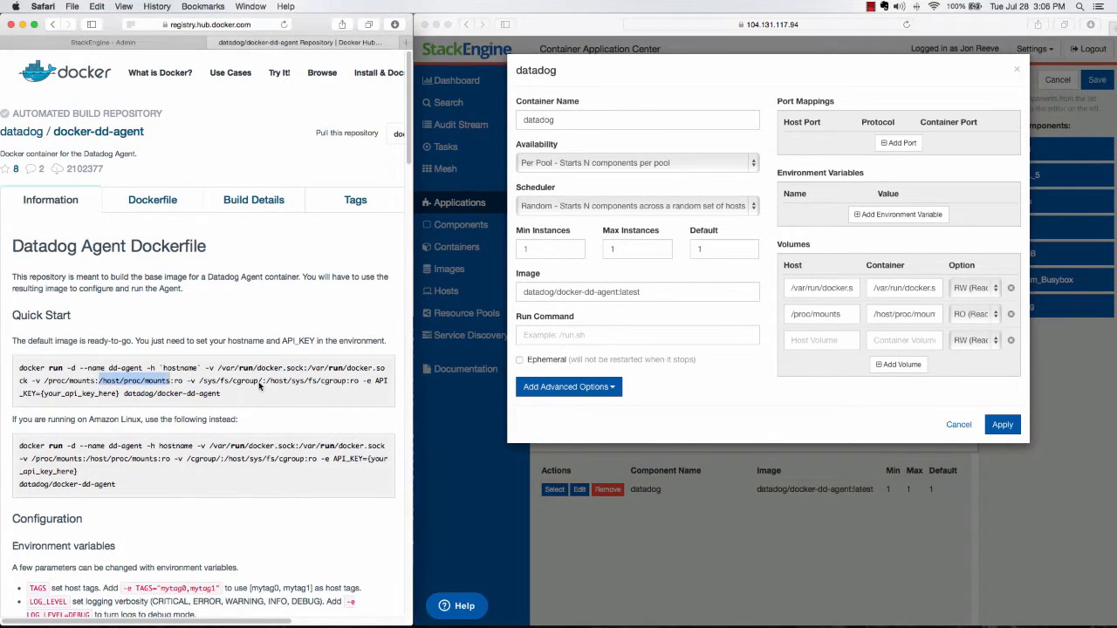
{"action": "left_click_drag", "start_coordinate": [200, 381], "coordinate": [262, 382]}
{"action": "key", "text": "super+c"}
{"action": "left_click", "coordinate": [791, 342]}
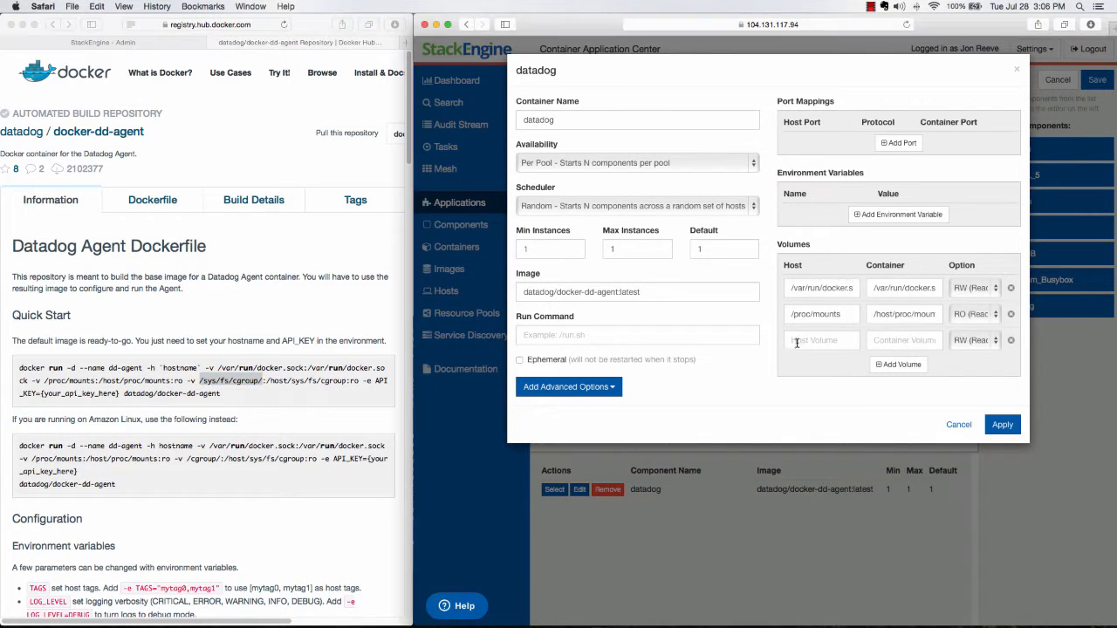
{"action": "key", "text": "super+v"}
- Copy /host/sys/fs/cgroup from the Quick Start command into the third volume's container path and set its option to RO
{"action": "left_click", "coordinate": [264, 390]}
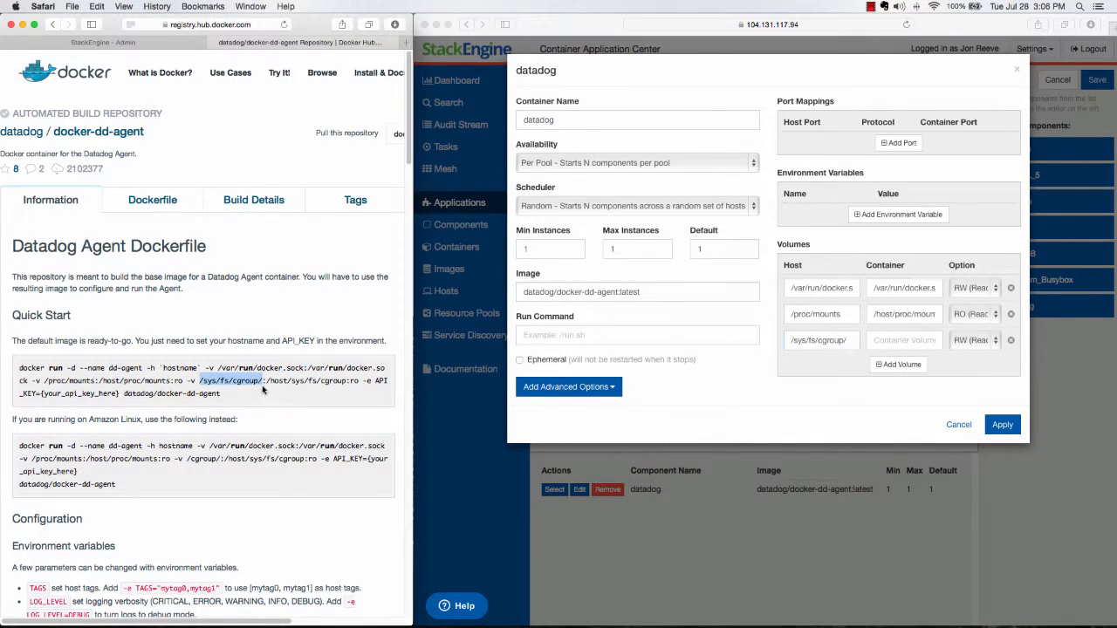
{"action": "left_click_drag", "start_coordinate": [266, 381], "coordinate": [349, 381]}
{"action": "key", "text": "super+c"}
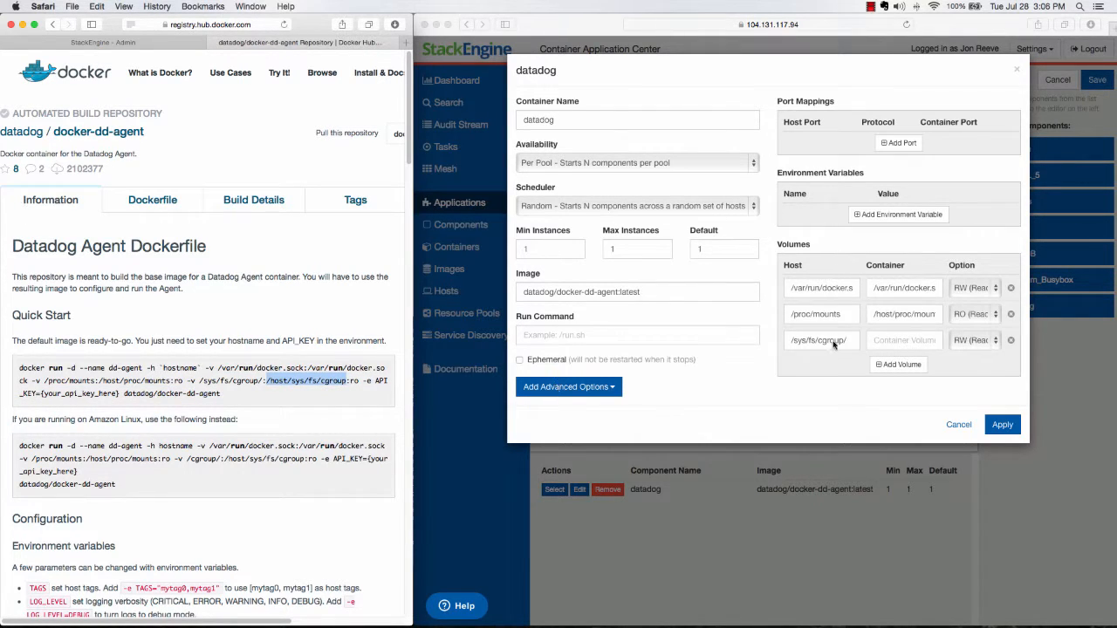
{"action": "left_click", "coordinate": [878, 340]}
{"action": "key", "text": "super+v"}
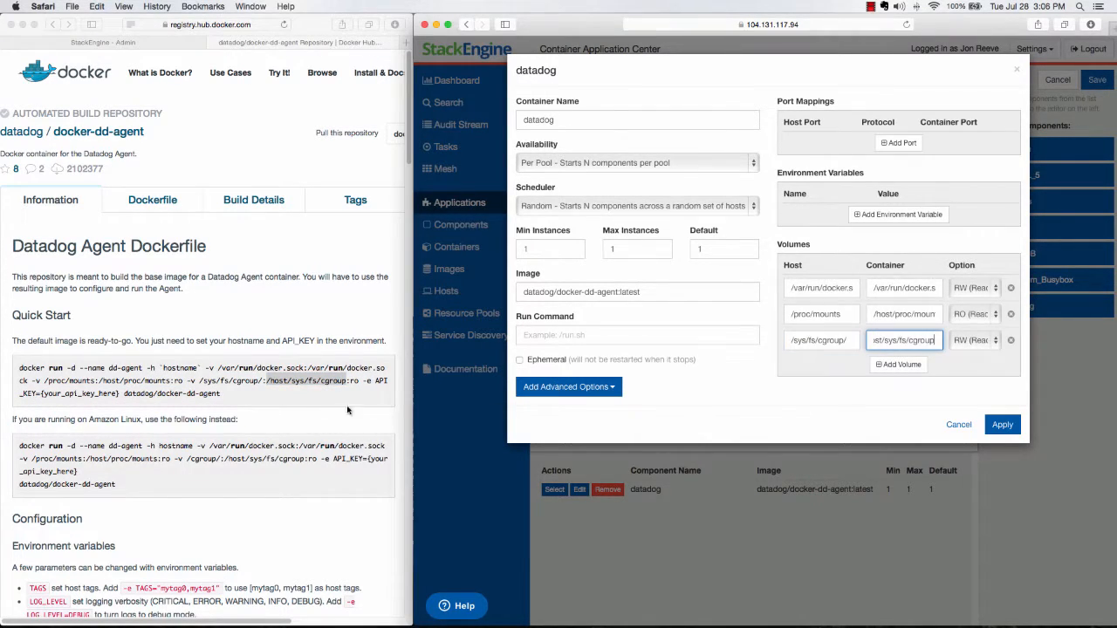
{"action": "key", "text": "super+grave"}
{"action": "left_click", "coordinate": [971, 349]}
{"action": "left_click", "coordinate": [970, 349]}
{"action": "left_click", "coordinate": [966, 355]}
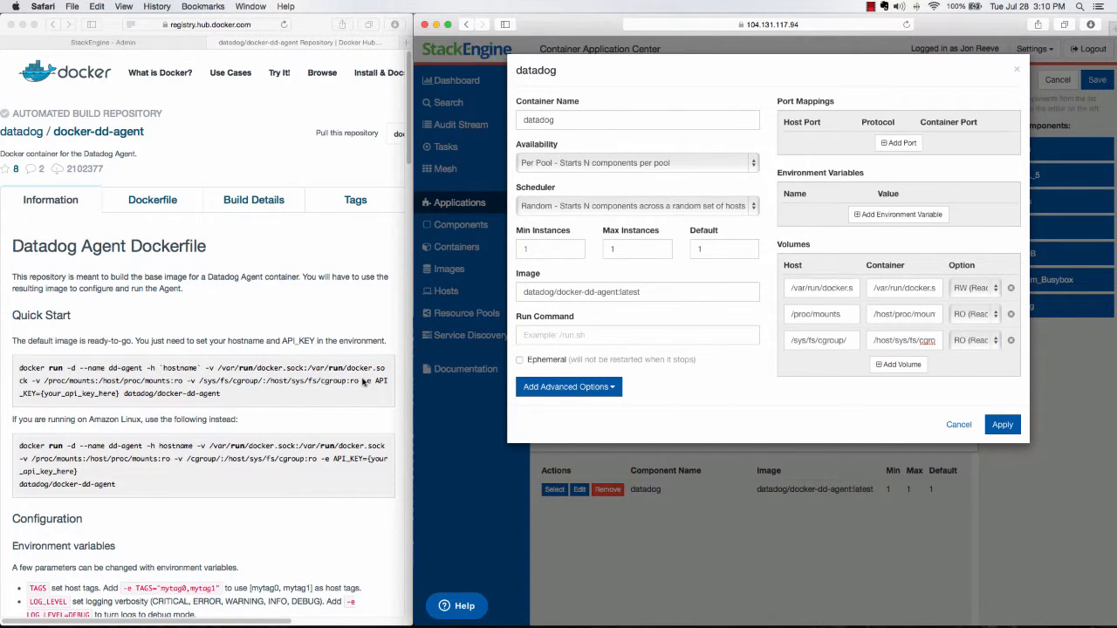
- Add an API_KEY environment variable with the API key pasted as its value, and save the container settings and application version
{"action": "left_click", "coordinate": [365, 381]}
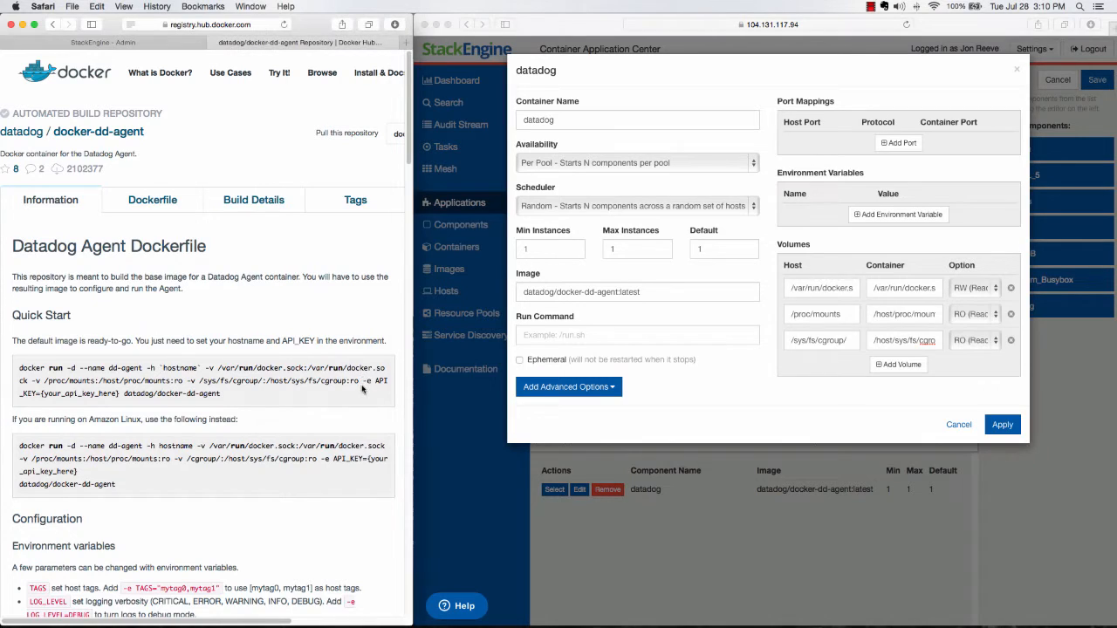
{"action": "left_click_drag", "start_coordinate": [365, 381], "coordinate": [121, 394]}
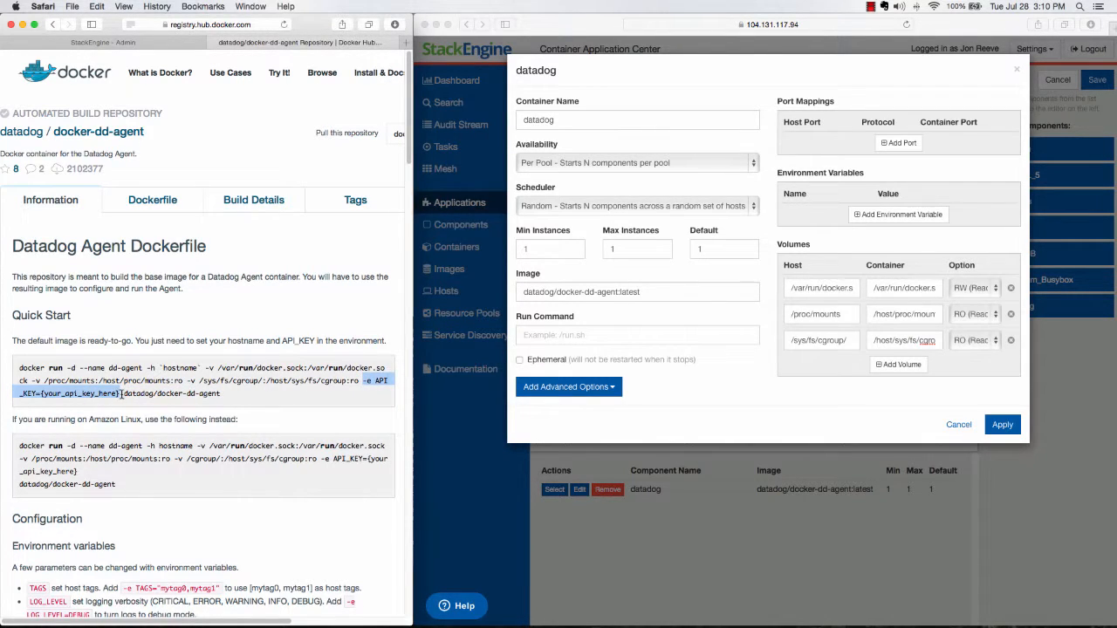
{"action": "left_click", "coordinate": [236, 400]}
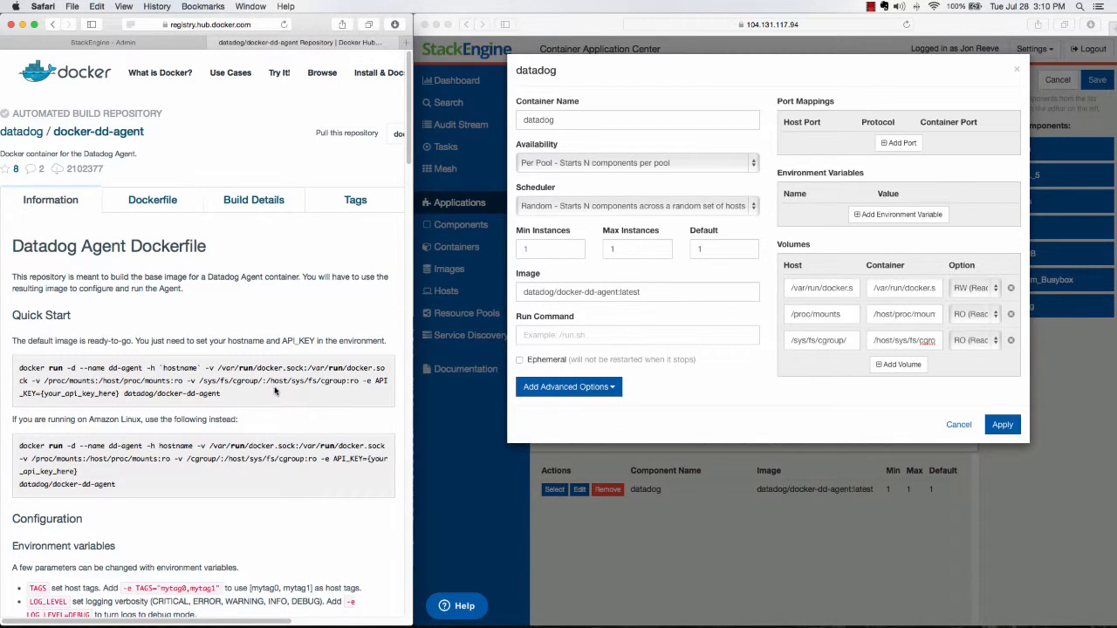
{"action": "left_click", "coordinate": [853, 220]}
{"action": "left_click", "coordinate": [855, 218]}
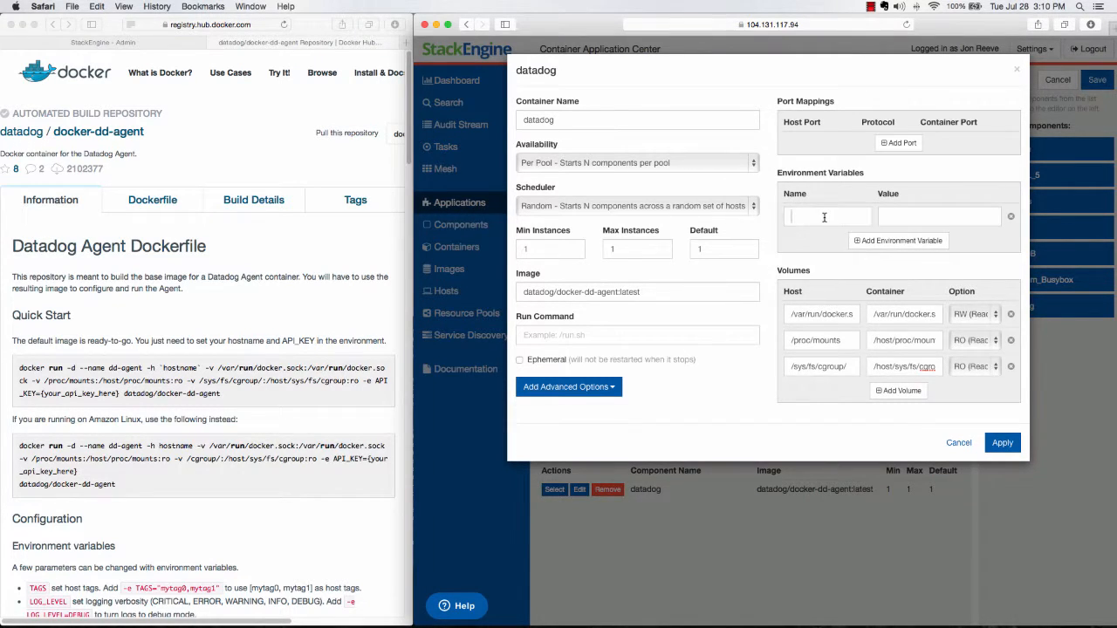
{"action": "type", "text": "API_KEY"}
{"action": "left_click", "coordinate": [913, 219]}
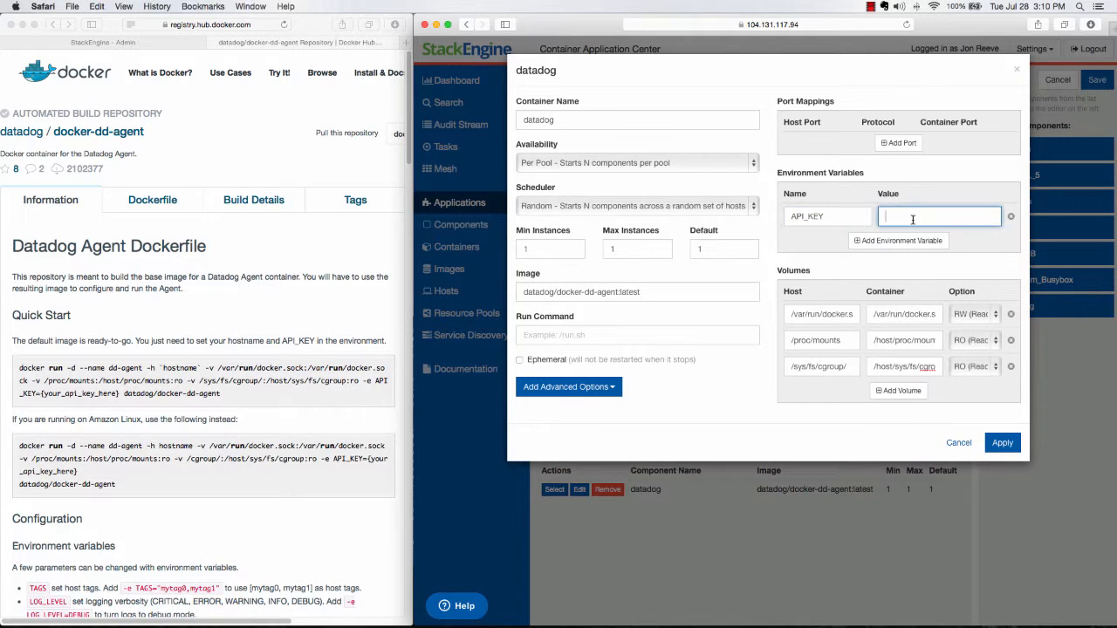
{"action": "key", "text": "super+v"}
{"action": "left_click", "coordinate": [1001, 443]}
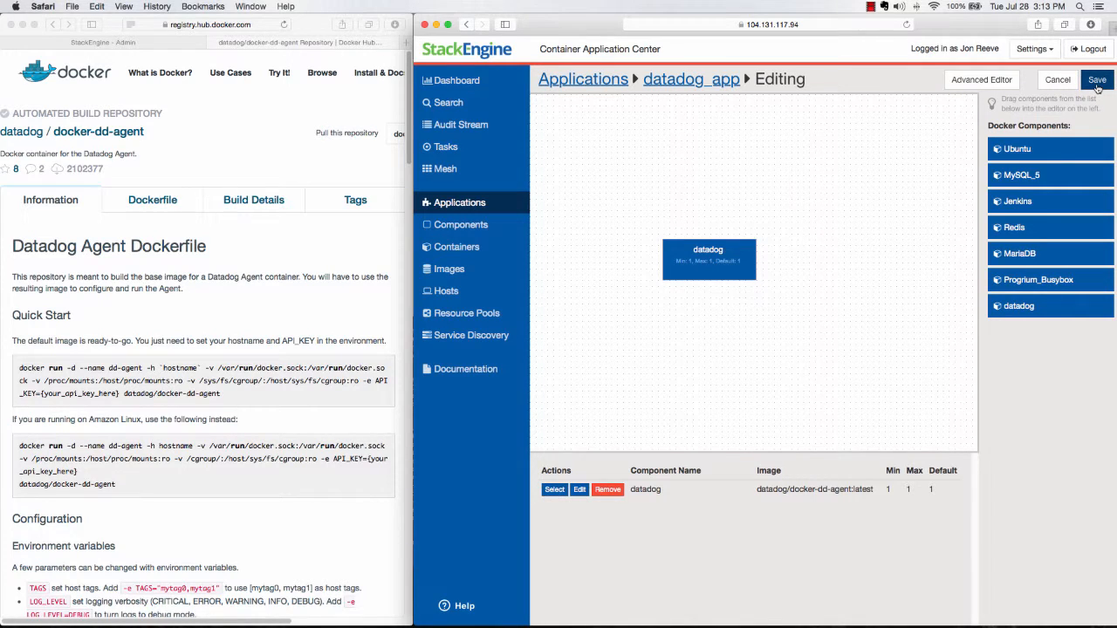
{"action": "left_click", "coordinate": [1097, 80]}
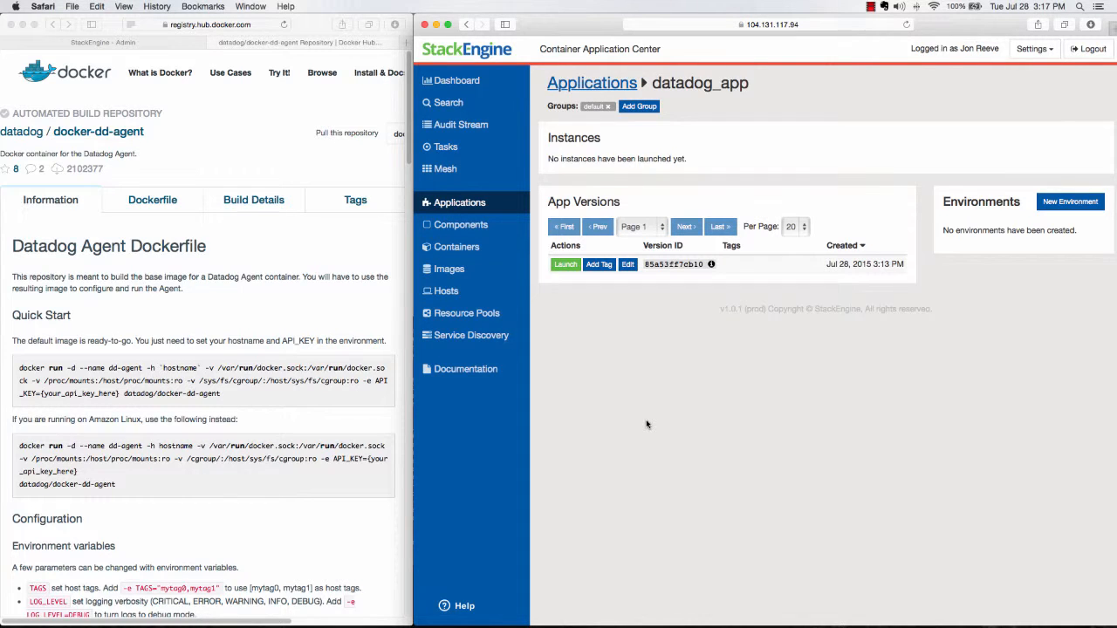
- Start launching the saved datadog_app version and create the tag latest for it
{"action": "left_click", "coordinate": [564, 264]}
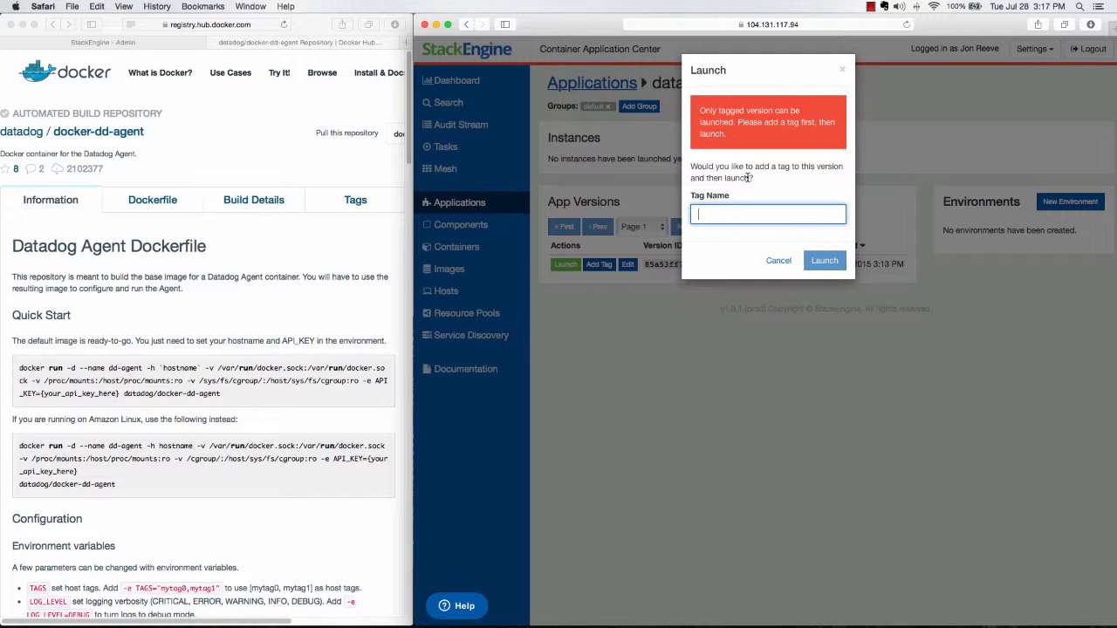
{"action": "type", "text": "lat"}
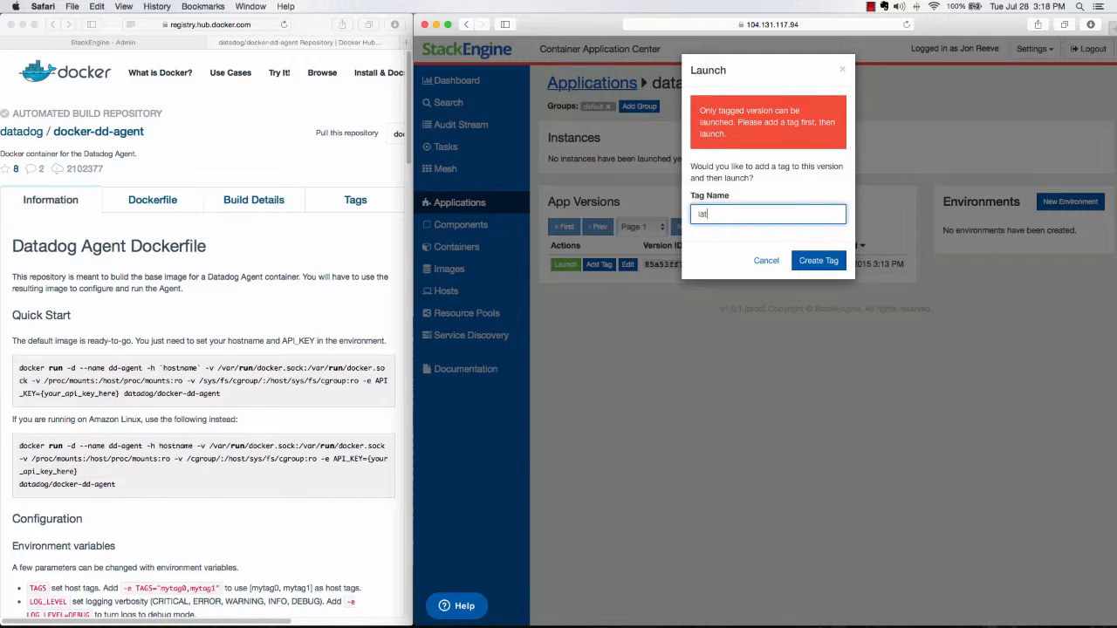
{"action": "type", "text": "est"}
{"action": "left_click", "coordinate": [815, 262]}
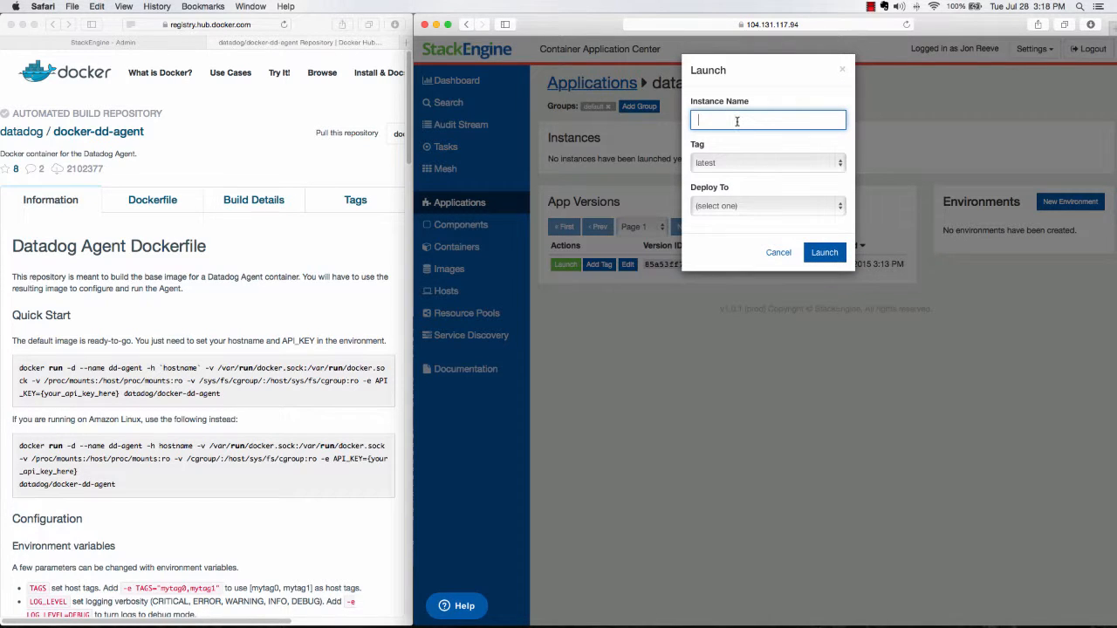
- Name the instance datadog_instance, deploy it to the Default resource pool and launch it
{"action": "type", "text": "datadog_instance"}
{"action": "left_click", "coordinate": [730, 210]}
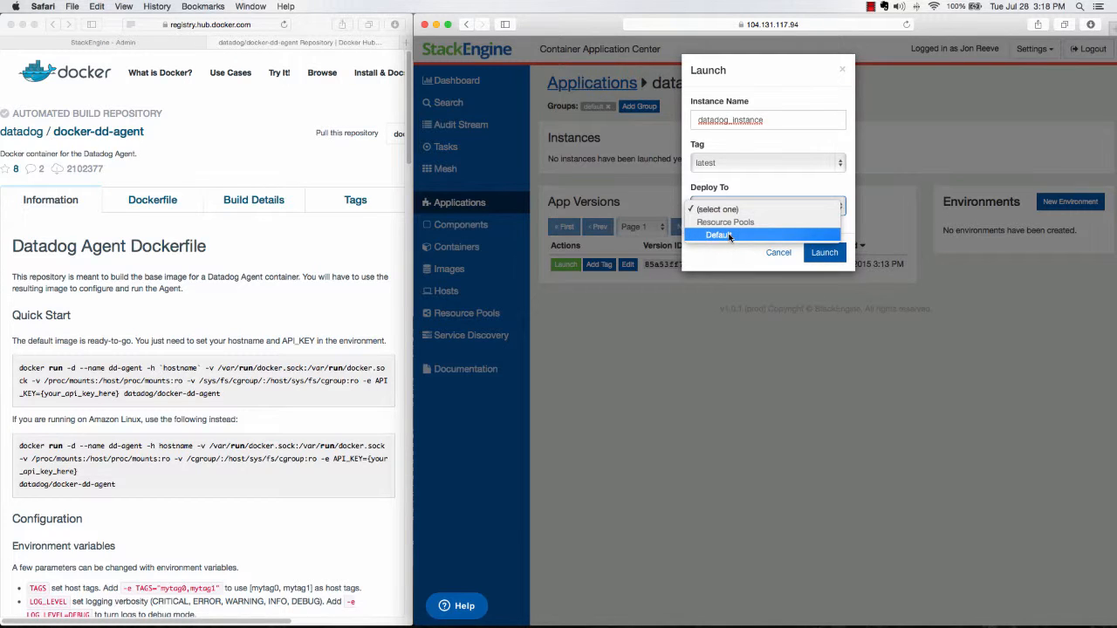
{"action": "left_click", "coordinate": [730, 235]}
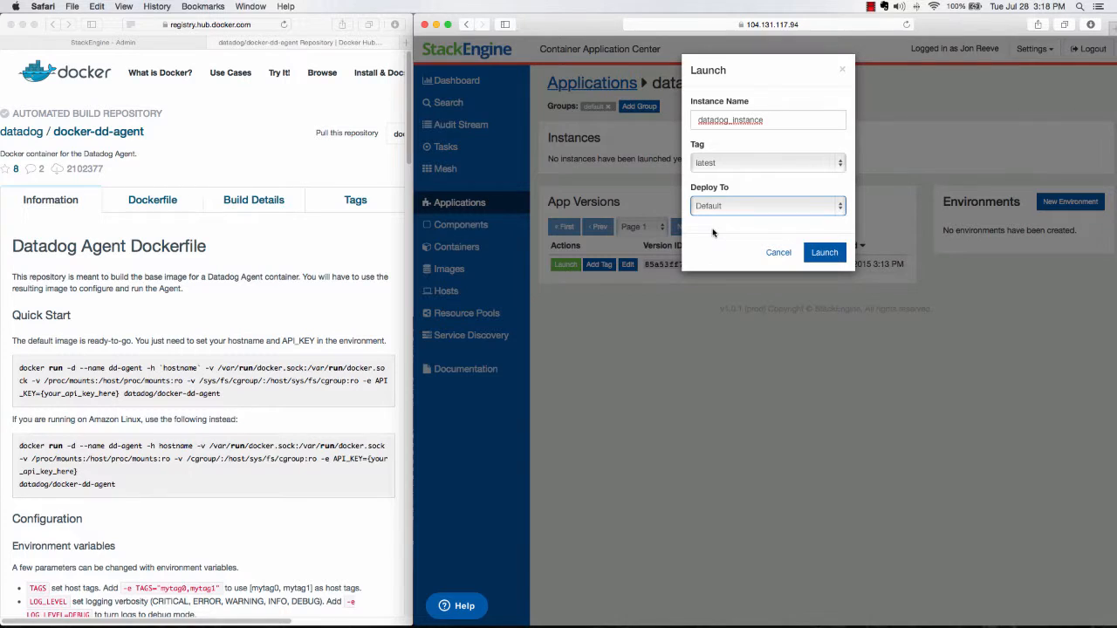
{"action": "left_click", "coordinate": [825, 253]}
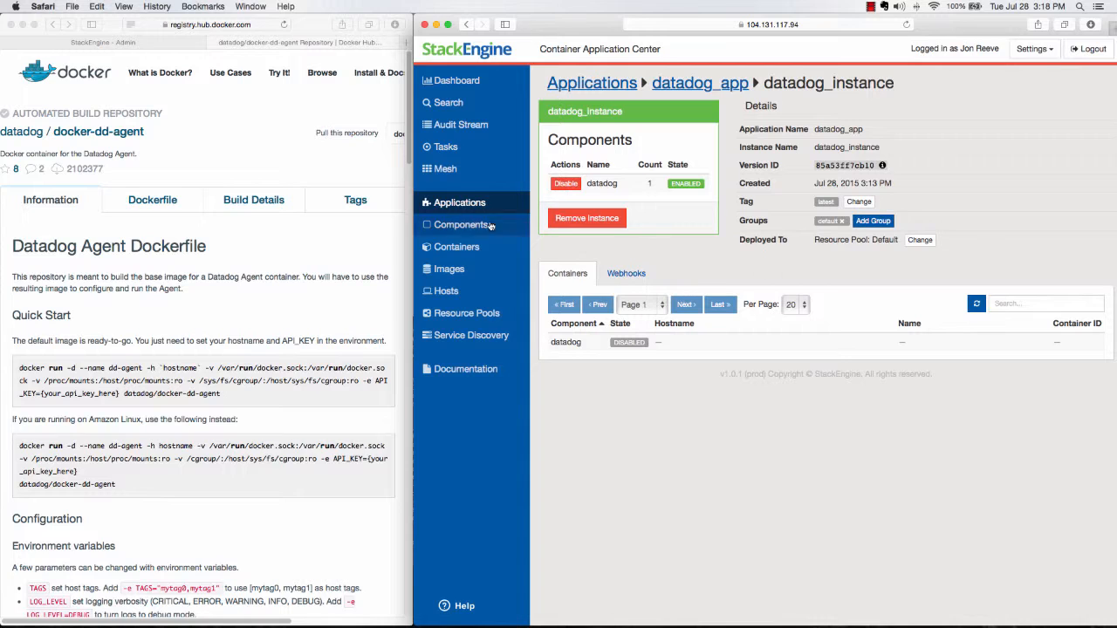
- Check the task list and the container list for the launched datadog instance
{"action": "left_click", "coordinate": [446, 148]}
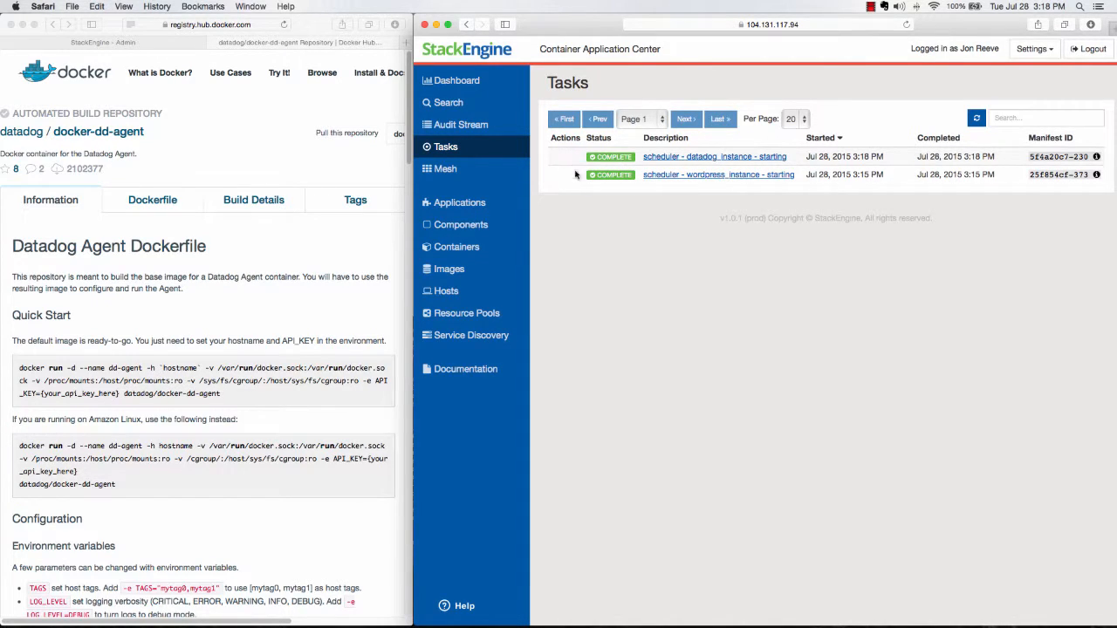
{"action": "left_click", "coordinate": [487, 247]}
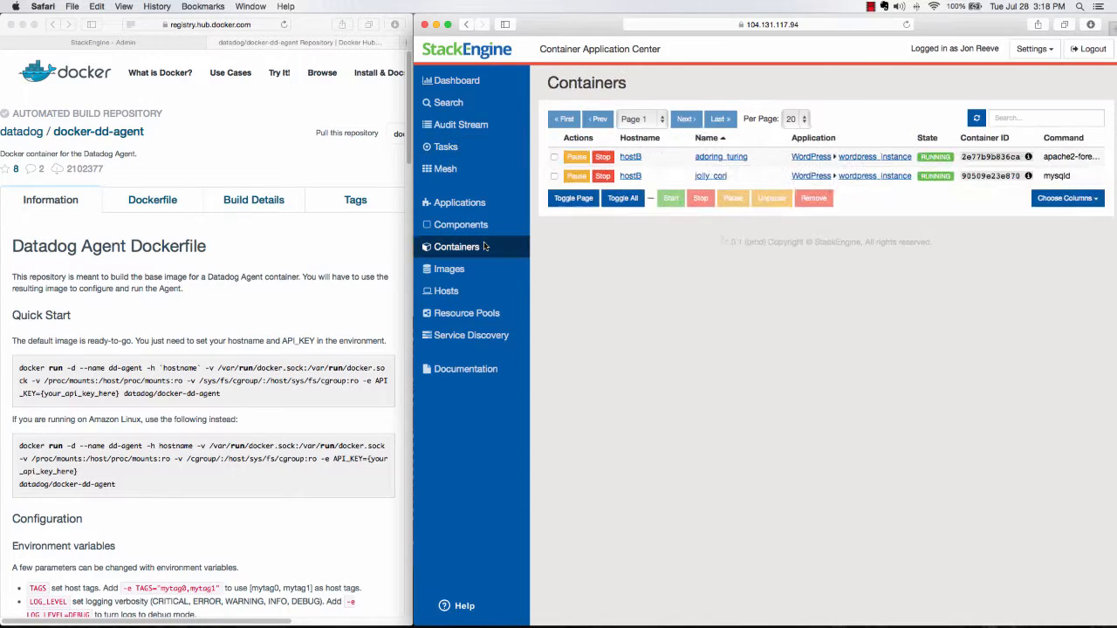